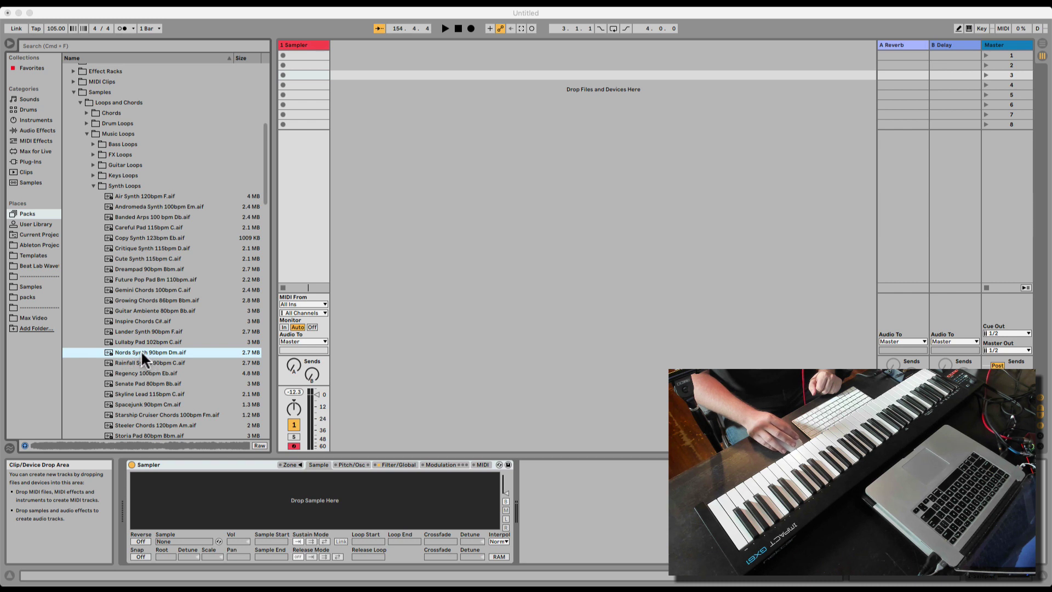
Step: Drag Nords Synth 90bpm Dm.aif from the Synth Loops folder into the empty Sampler
scroll(142, 354, "up", 3)
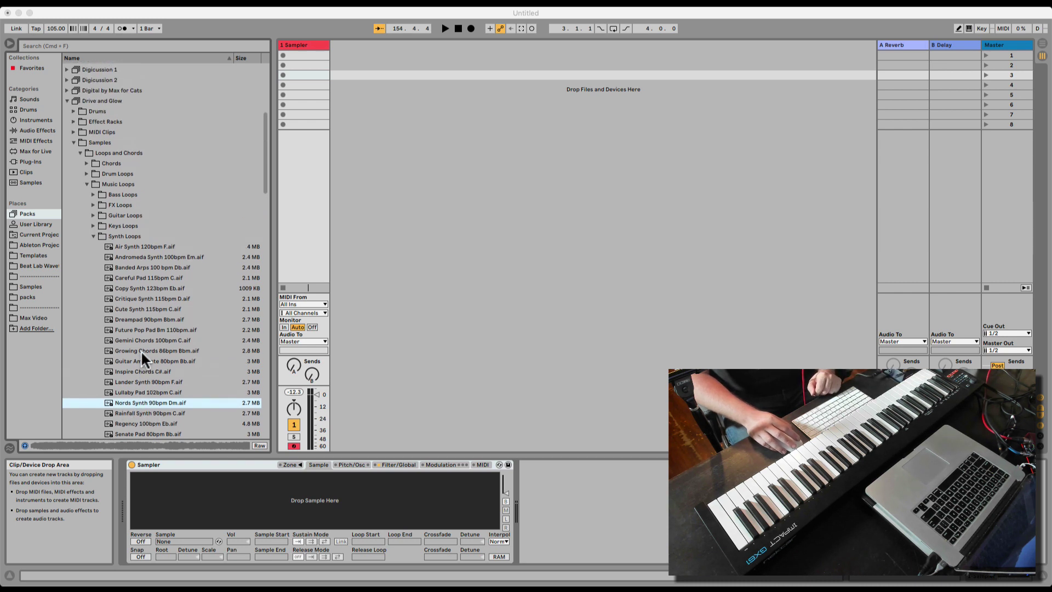
scroll(140, 355, "down", 4)
left_click(133, 350)
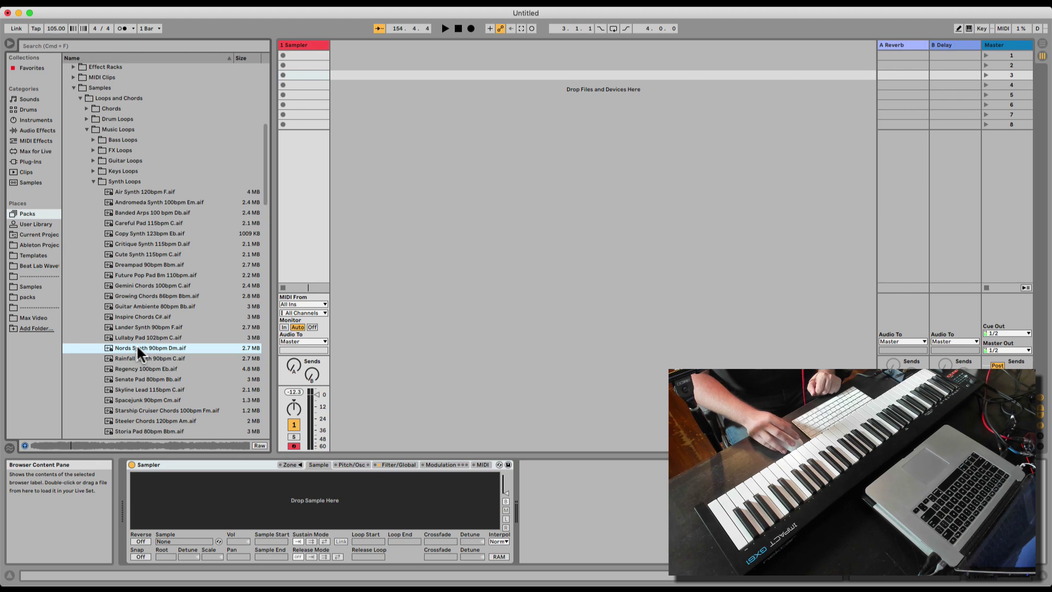
left_click_drag(132, 348, 305, 508)
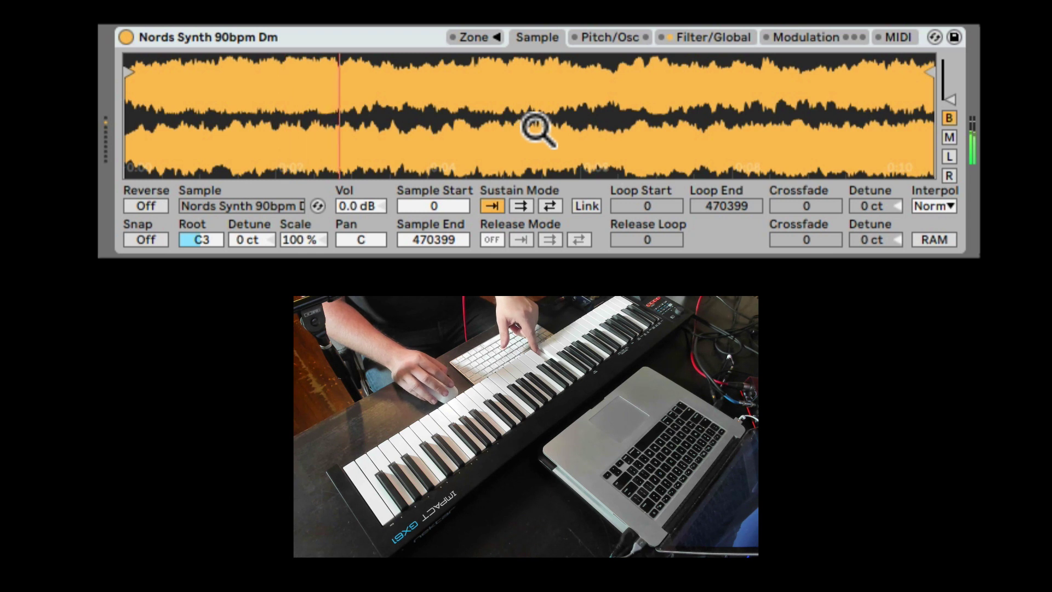
Step: On the Filter/Global tab, toggle and sweep the filter, leaving Freq at 22.0 kHz and Res 0 %
left_click(706, 39)
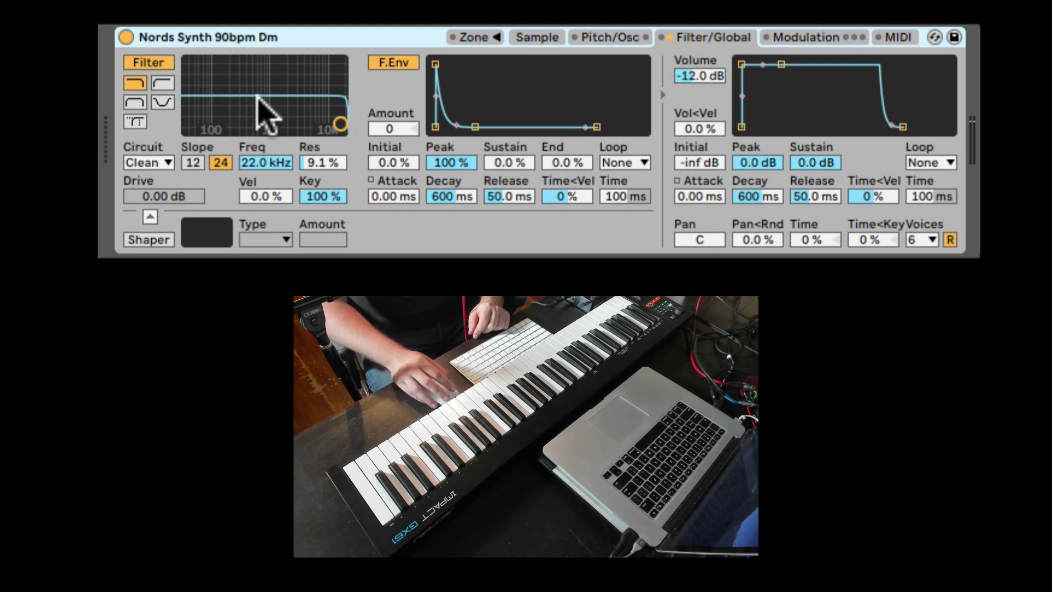
left_click(144, 64)
left_click(144, 64)
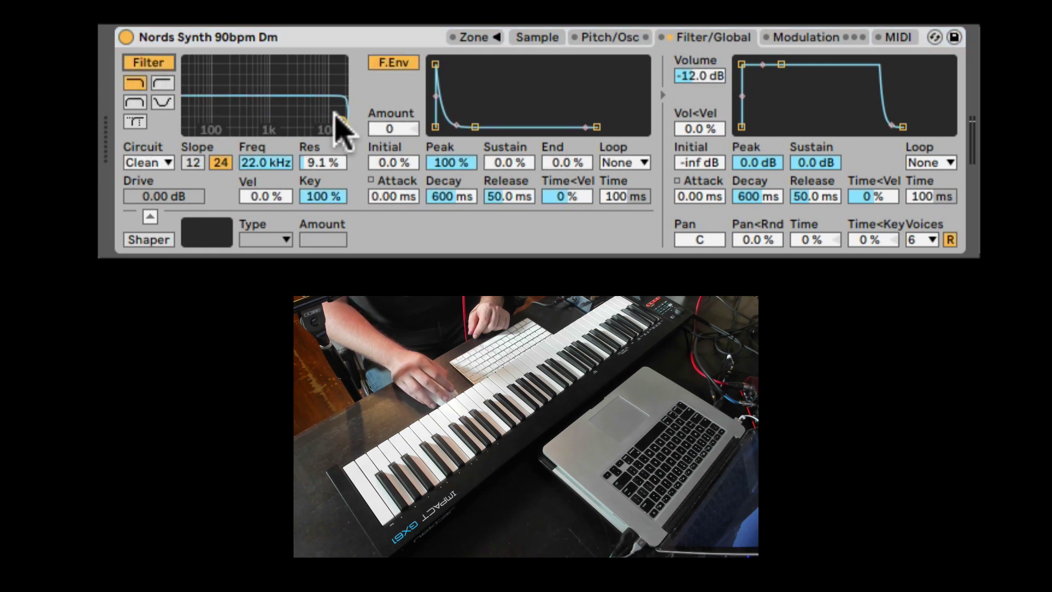
mouse_move(340, 125)
left_mouse_down()
mouse_move(216, 117)
mouse_move(307, 106)
mouse_move(291, 117)
mouse_move(294, 73)
mouse_move(294, 124)
mouse_move(303, 113)
mouse_move(340, 125)
mouse_move(235, 125)
mouse_move(340, 125)
left_mouse_up()
left_click_drag(309, 163, 277, 164)
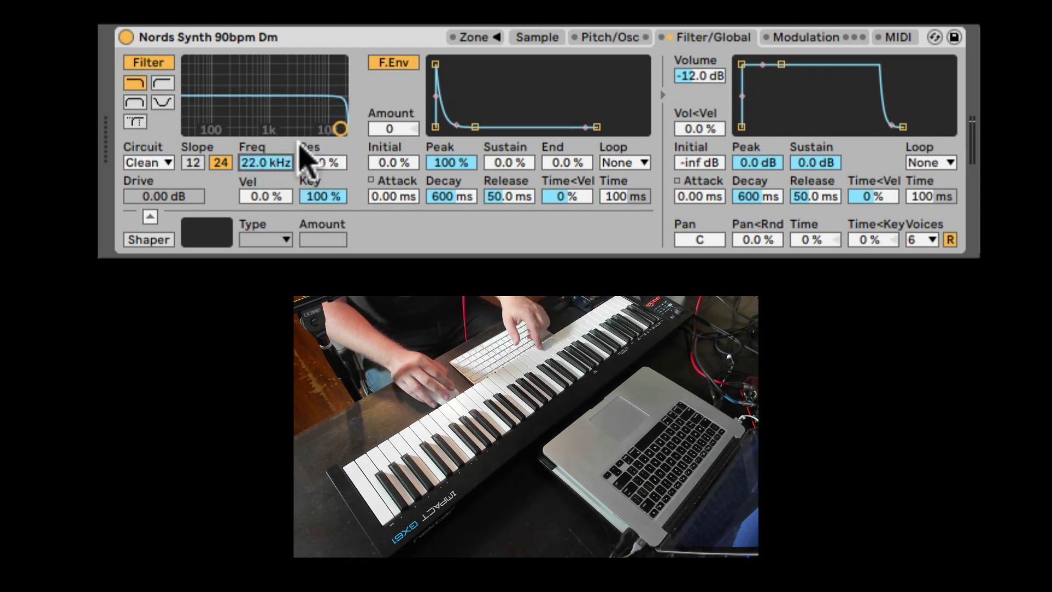
Step: Lower the cutoff and audition the high-pass, band-pass and notch filter types
mouse_move(278, 164)
left_mouse_down()
mouse_move(277, 189)
mouse_move(276, 151)
mouse_move(266, 181)
mouse_move(258, 137)
mouse_move(258, 175)
mouse_move(258, 164)
left_mouse_up()
left_click(162, 82)
left_click(135, 102)
left_click(163, 103)
Step: Try the Morph filter, sweeping Morph toward band-pass and notch, then return to low-pass
left_click(135, 121)
left_click(174, 197)
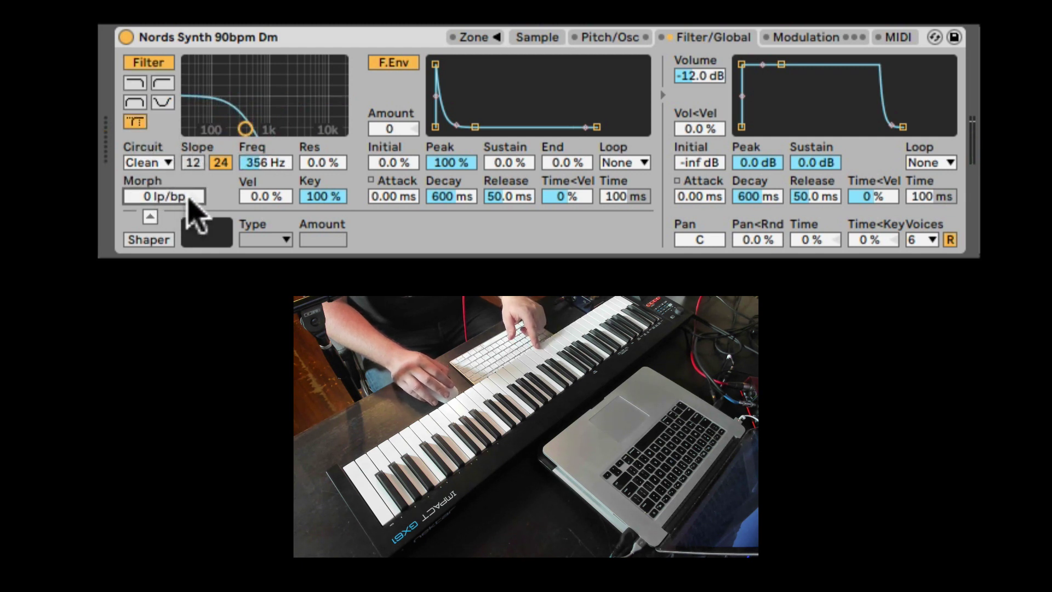
left_click_drag(183, 204, 183, 185)
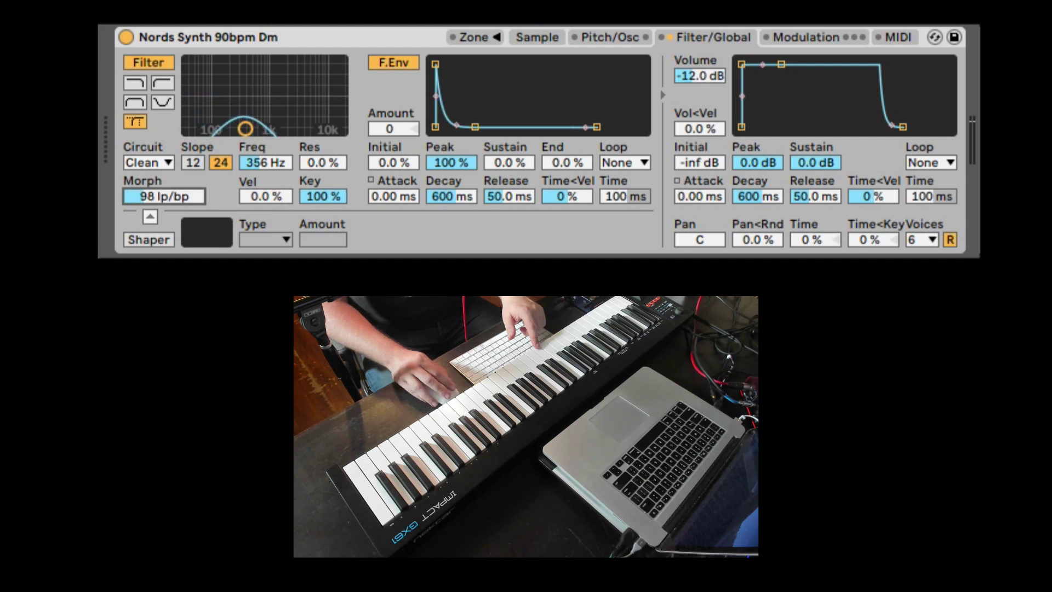
left_click_drag(182, 164, 197, 196)
left_click(134, 82)
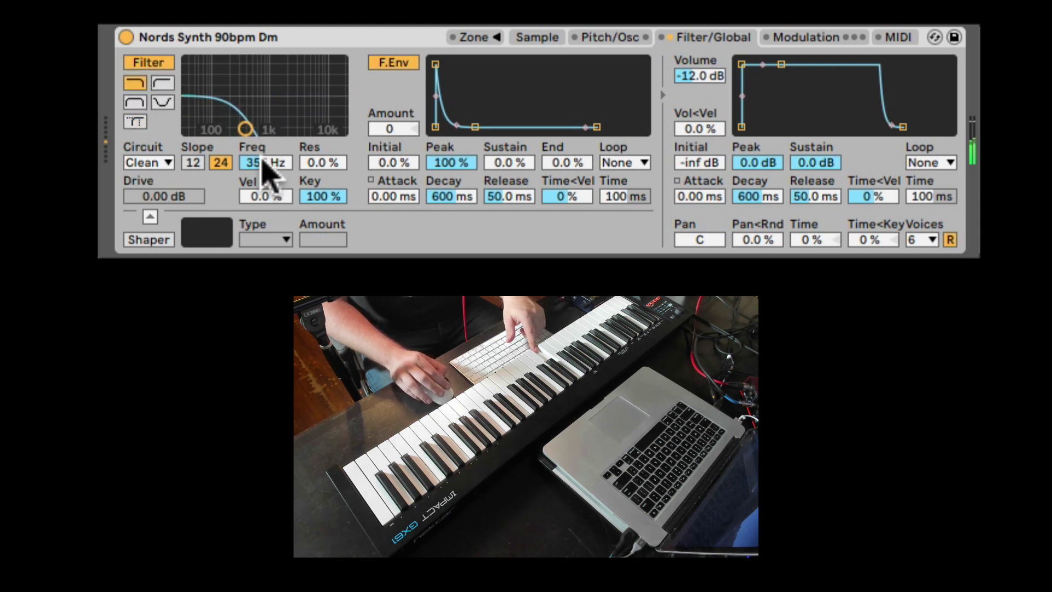
Step: Set the low-pass cutoff to 1.59 kHz on the 12 dB slope after comparing it with 24 dB
mouse_move(268, 167)
left_mouse_down()
mouse_move(267, 117)
mouse_move(247, 164)
left_mouse_up()
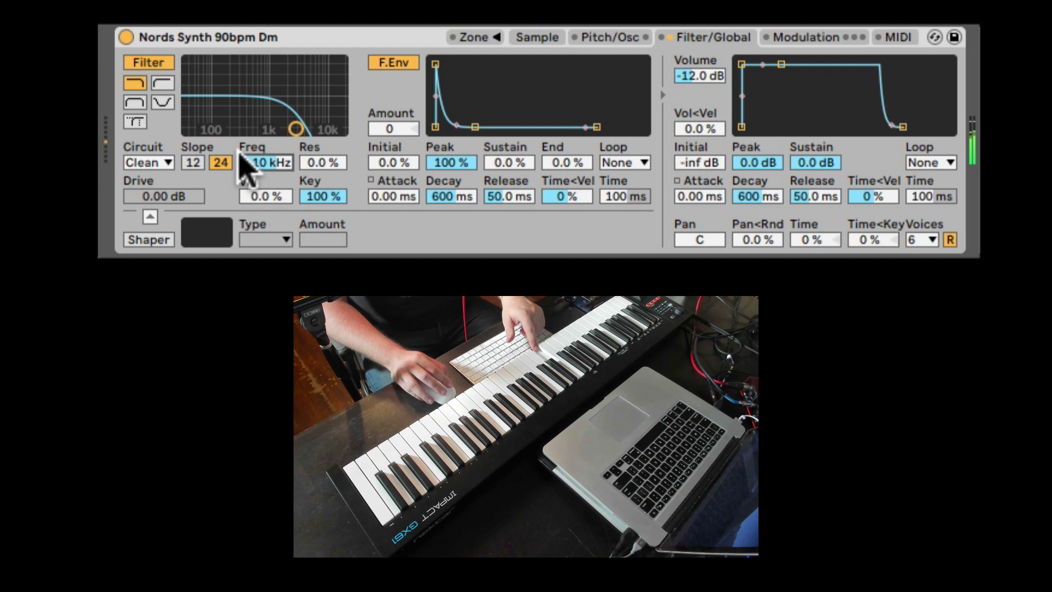
left_click(193, 163)
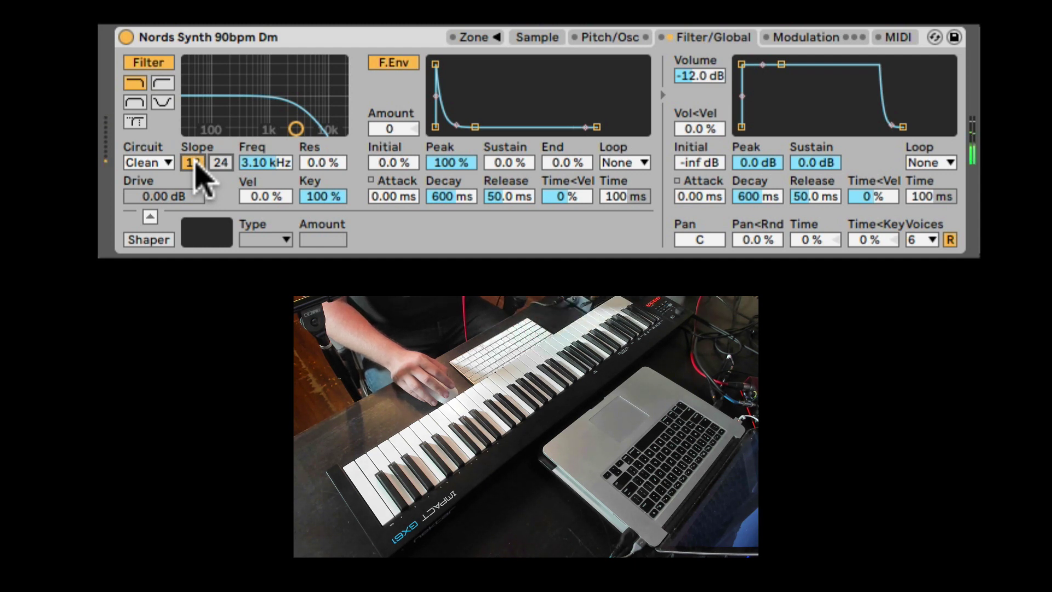
left_click_drag(259, 166, 260, 187)
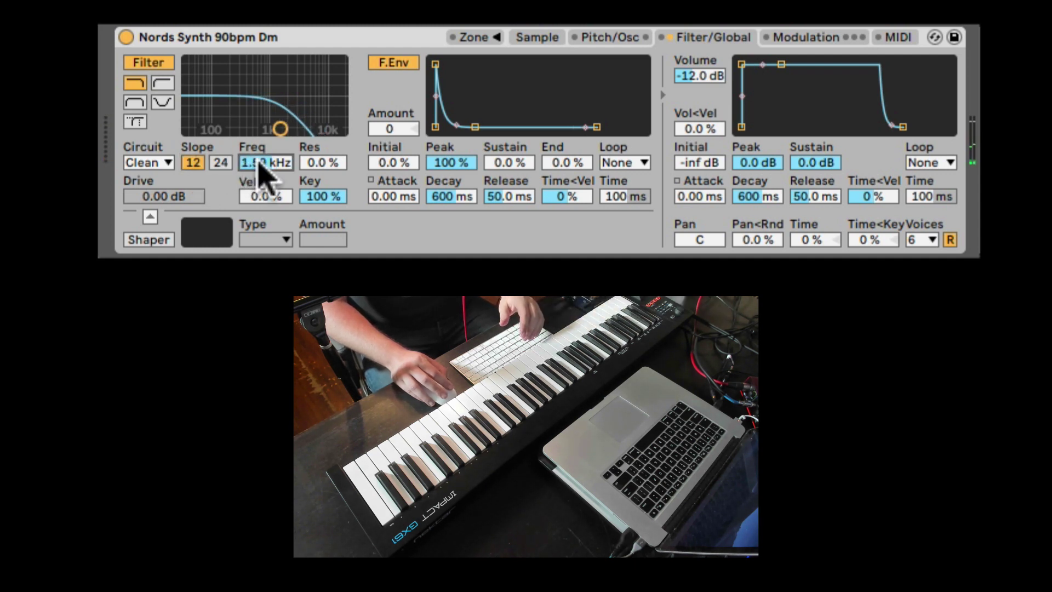
left_click(221, 164)
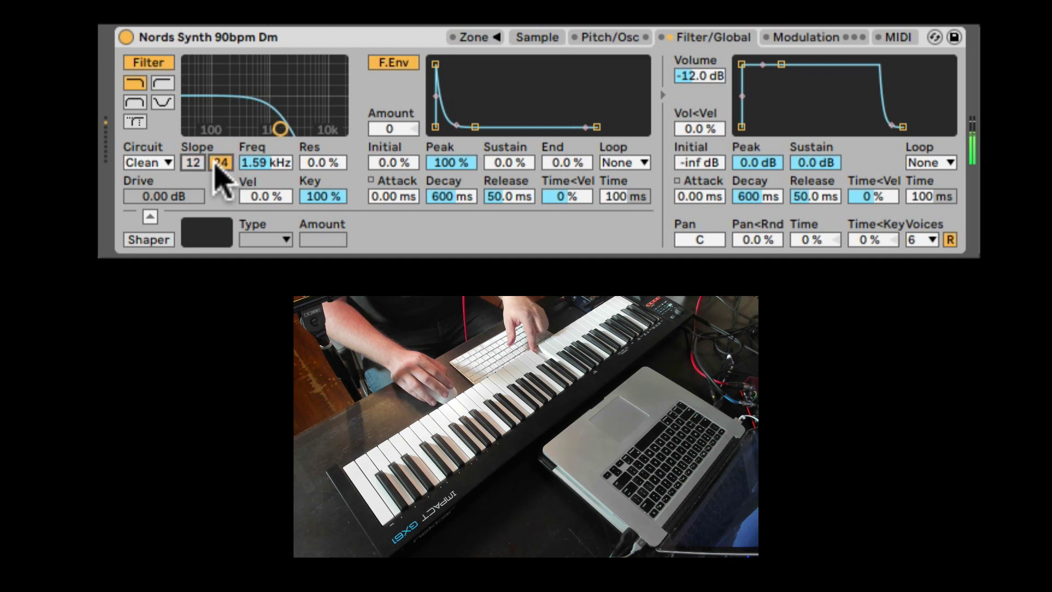
left_click(197, 164)
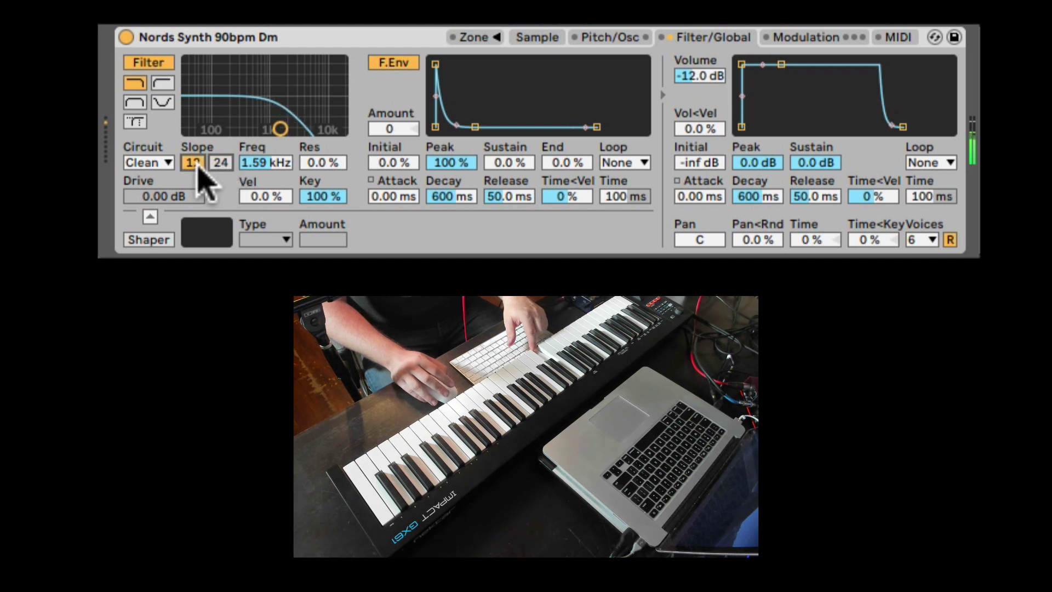
left_click(221, 164)
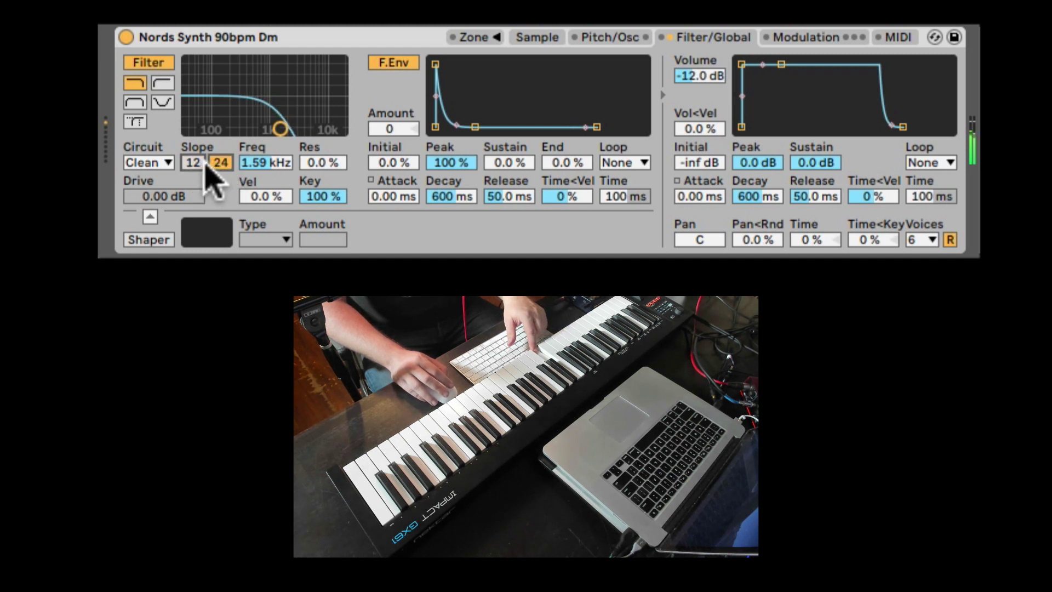
left_click(195, 163)
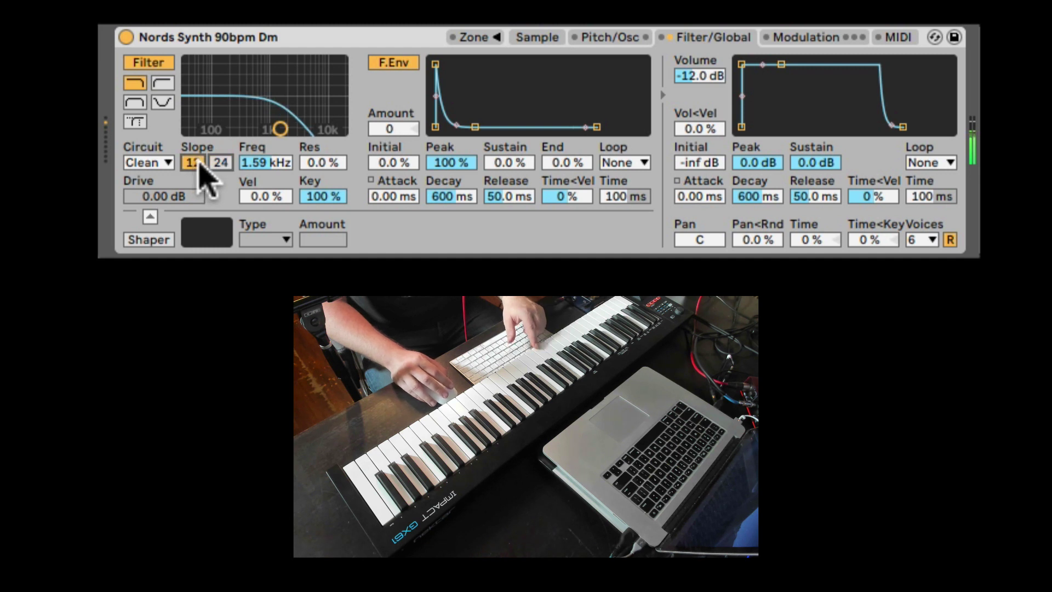
Step: Audition the MS2, OSR and SMP circuits, then settle on PRD with Drive at 0.00 dB
left_click(164, 166)
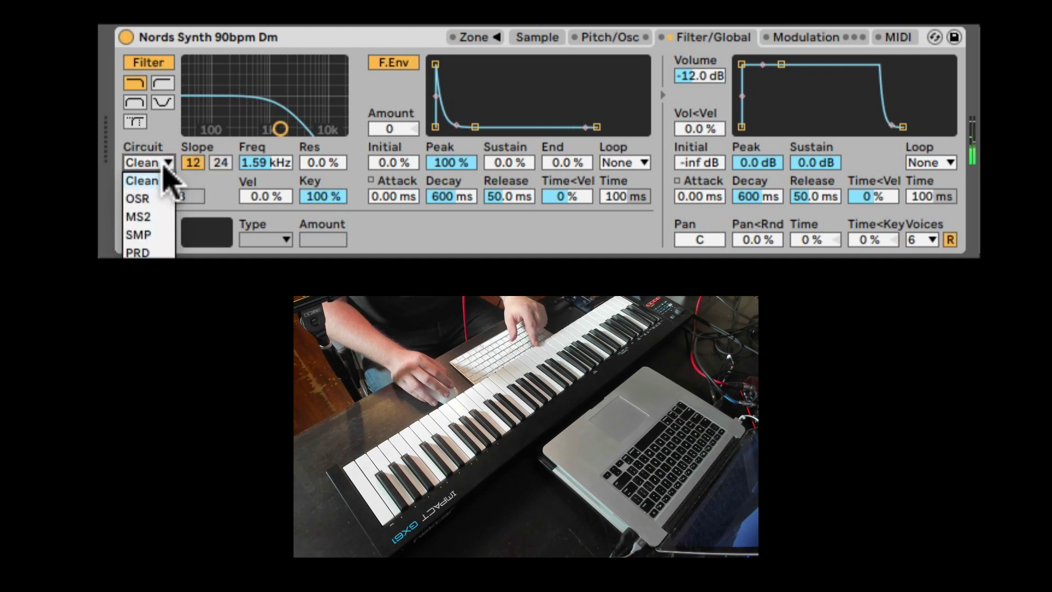
left_click(154, 218)
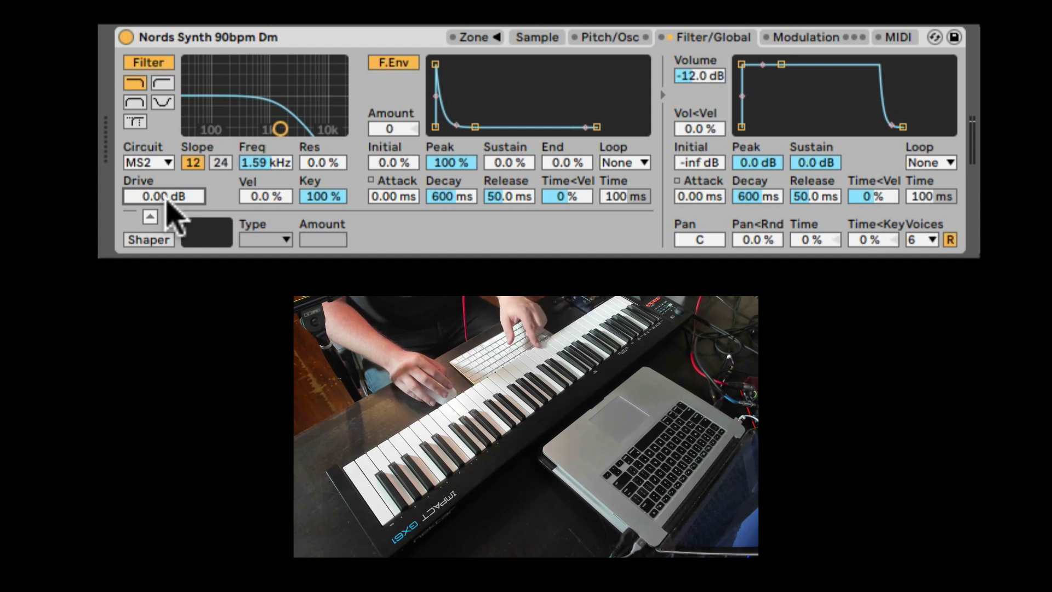
left_click(157, 165)
left_click(154, 193)
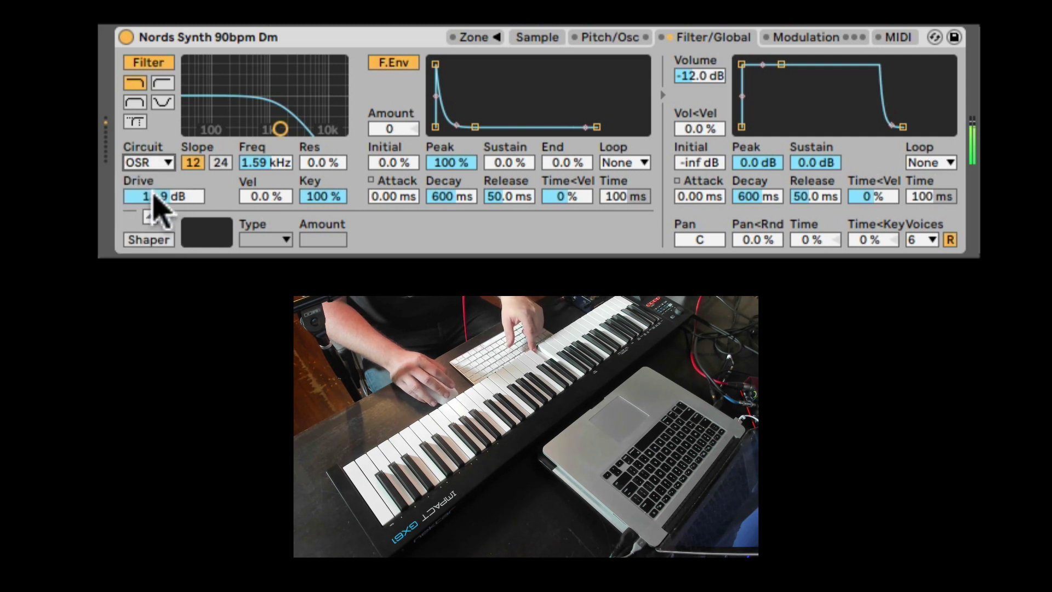
left_click(158, 163)
left_click(147, 235)
left_click(157, 163)
left_click(153, 253)
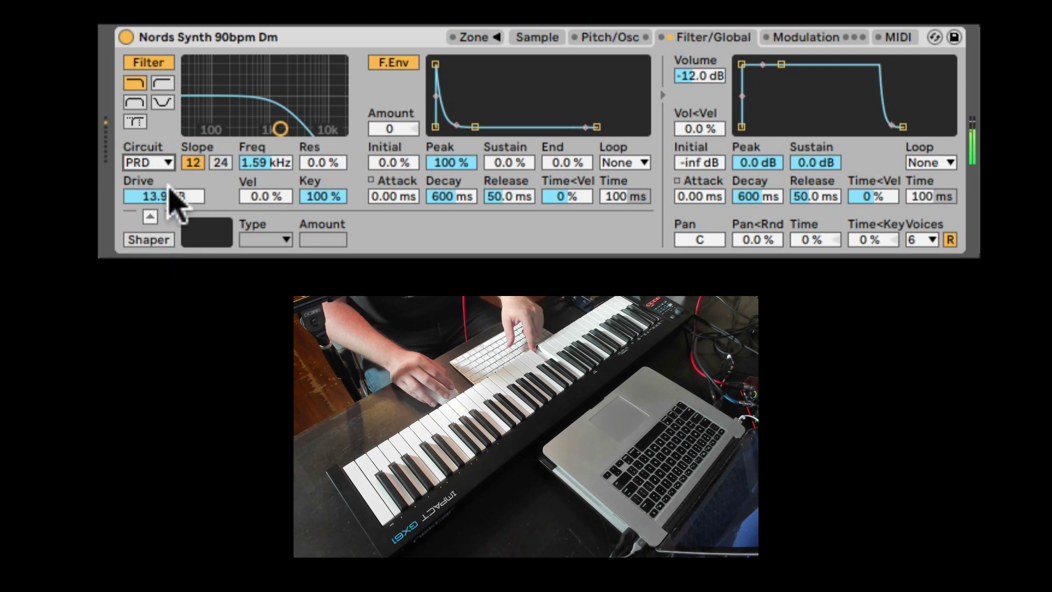
left_click_drag(171, 190, 171, 203)
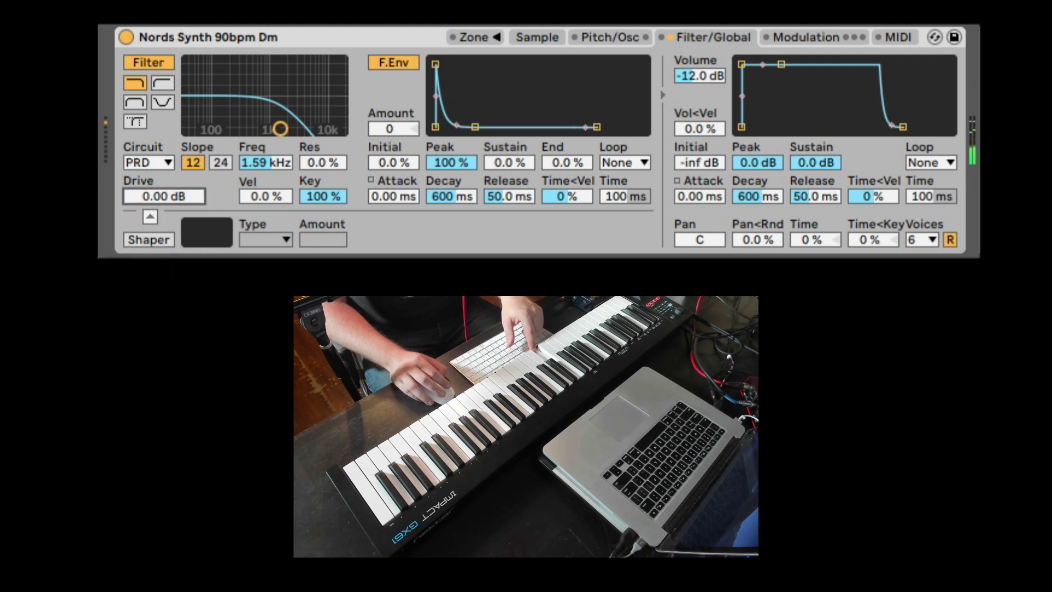
Step: Raise the filter velocity sensitivity and set filter Key tracking to 100 %
left_click_drag(274, 198, 274, 182)
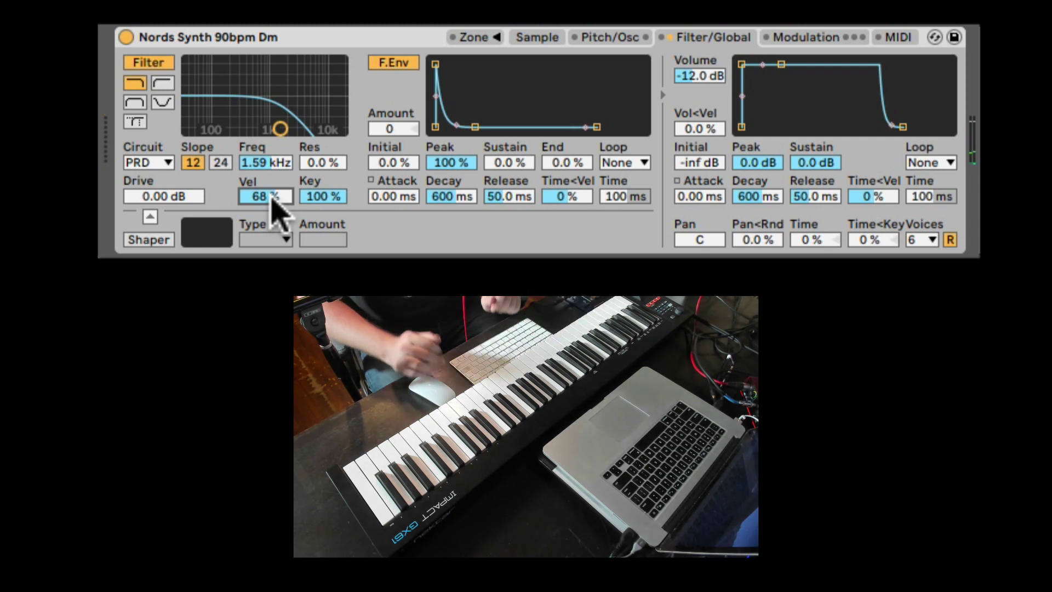
left_click(324, 197)
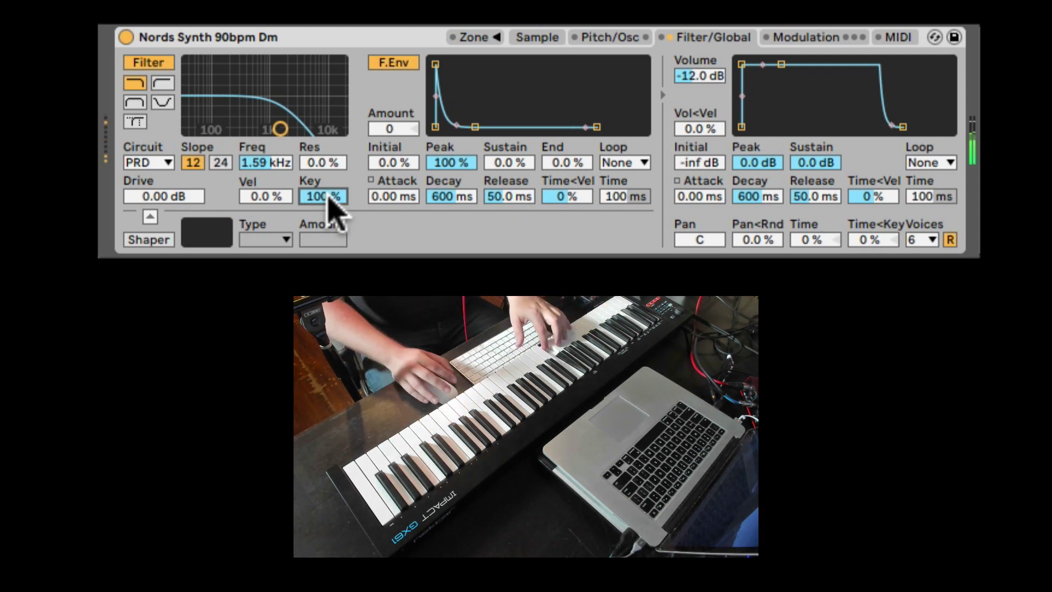
left_click_drag(328, 200, 329, 222)
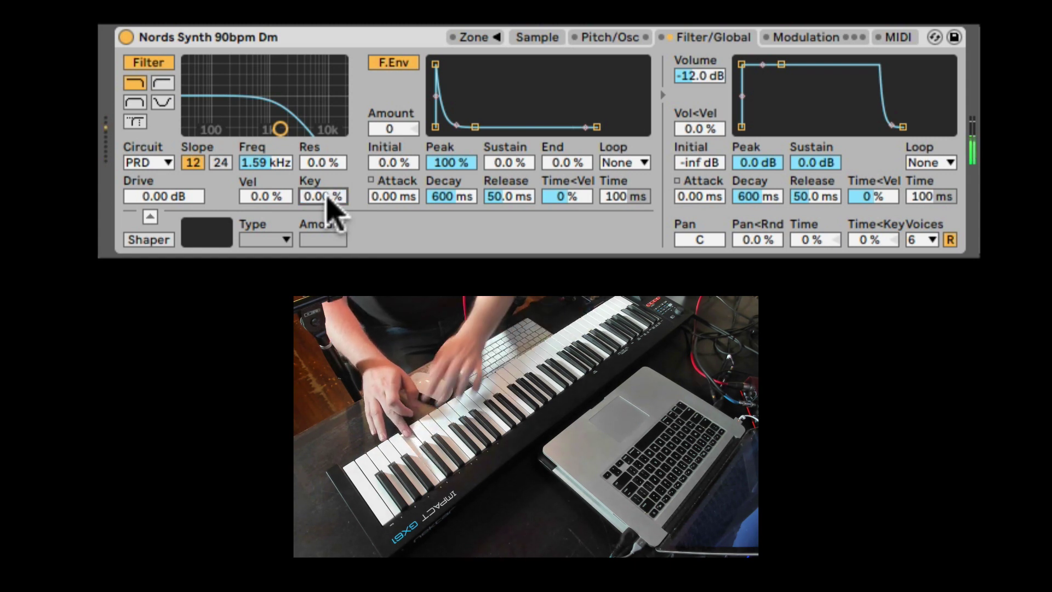
left_click_drag(328, 198, 327, 165)
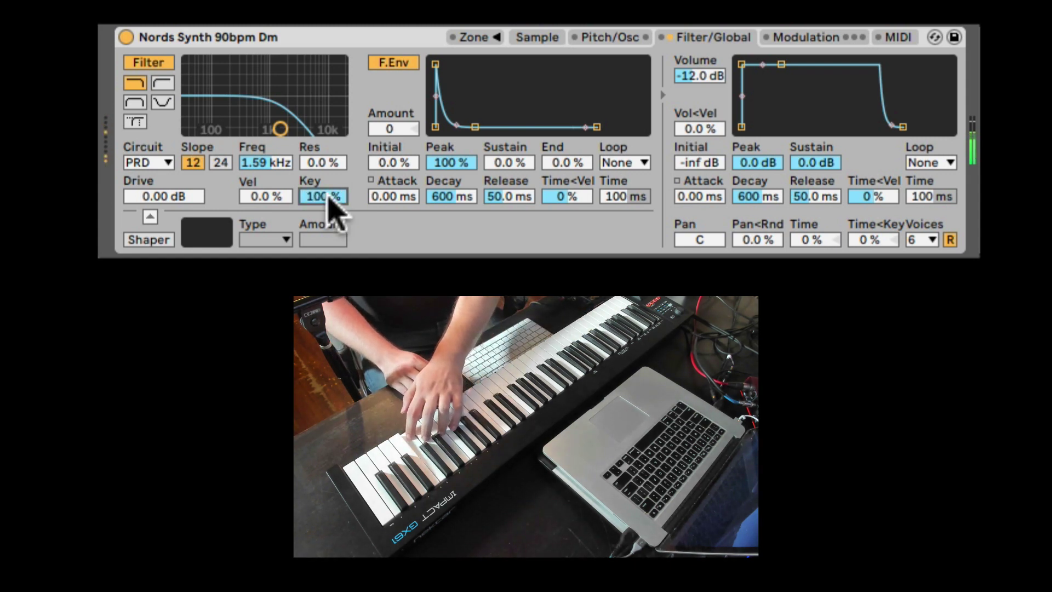
Step: Enable the filter waveshaper with Soft type and an Amount of 64.0
left_click(154, 242)
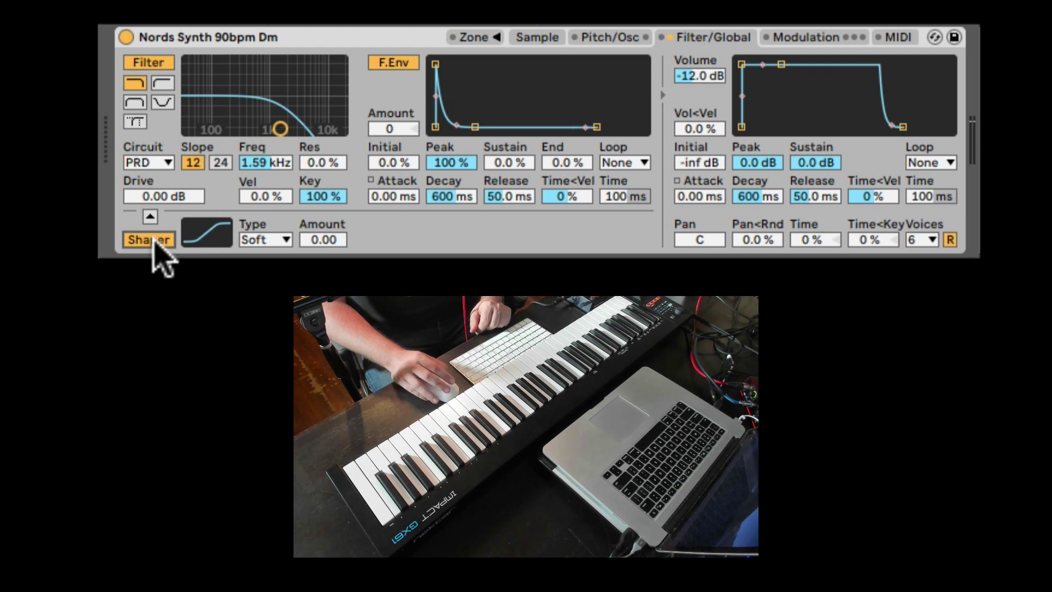
left_click(273, 237)
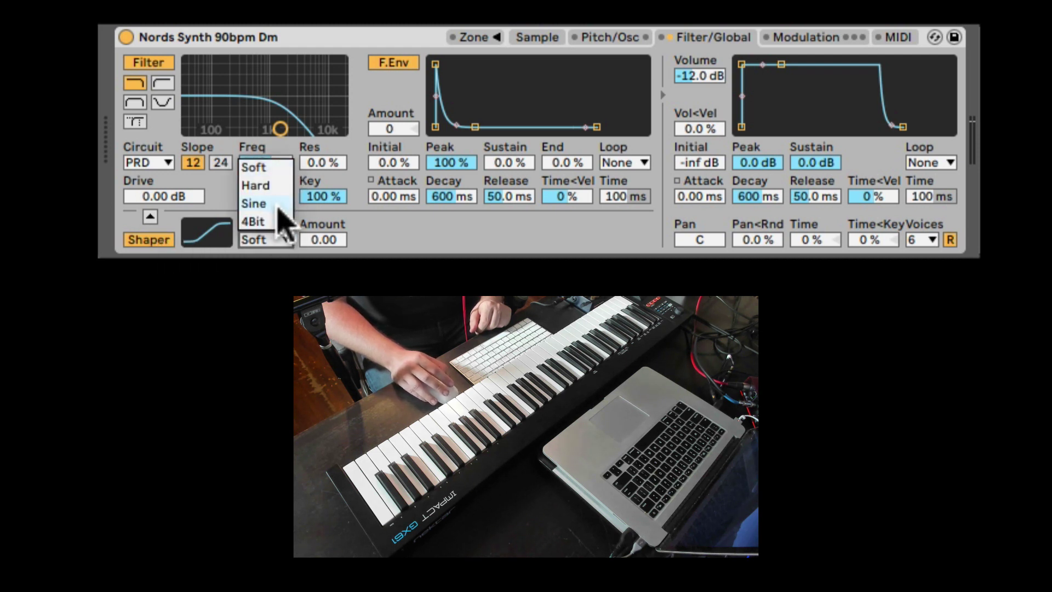
left_click(277, 167)
left_click_drag(327, 241, 327, 226)
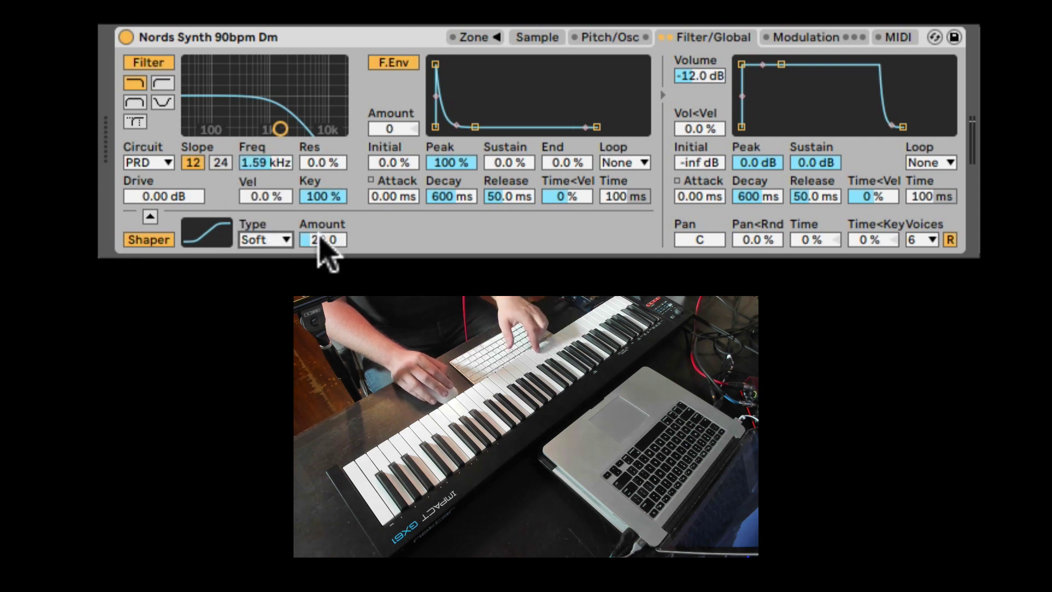
mouse_move(324, 241)
left_mouse_down()
mouse_move(324, 257)
mouse_move(324, 229)
left_mouse_up()
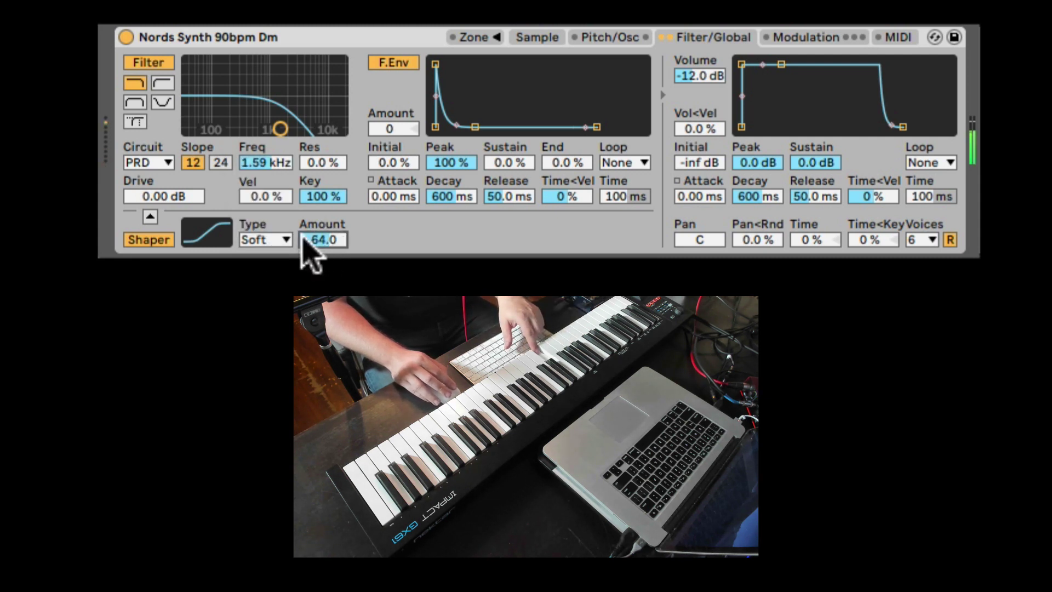
Step: Audition the Hard, Sine and 4Bit shaper types, return to Soft, and switch the shaper off
left_click(286, 240)
left_click(268, 185)
left_click(280, 240)
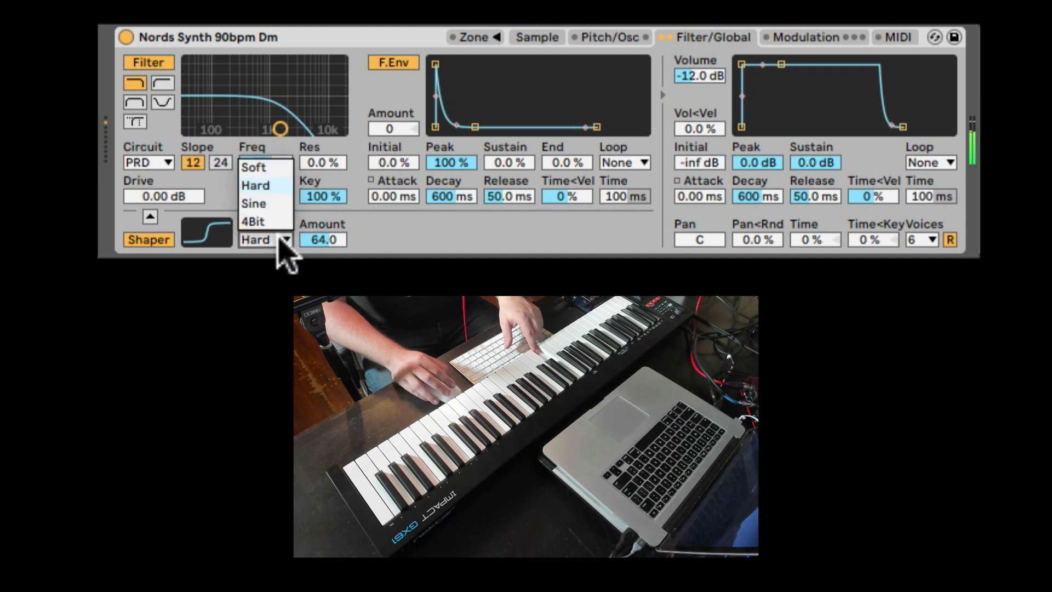
left_click(269, 204)
left_click(283, 240)
left_click(277, 220)
left_click(282, 240)
left_click(277, 168)
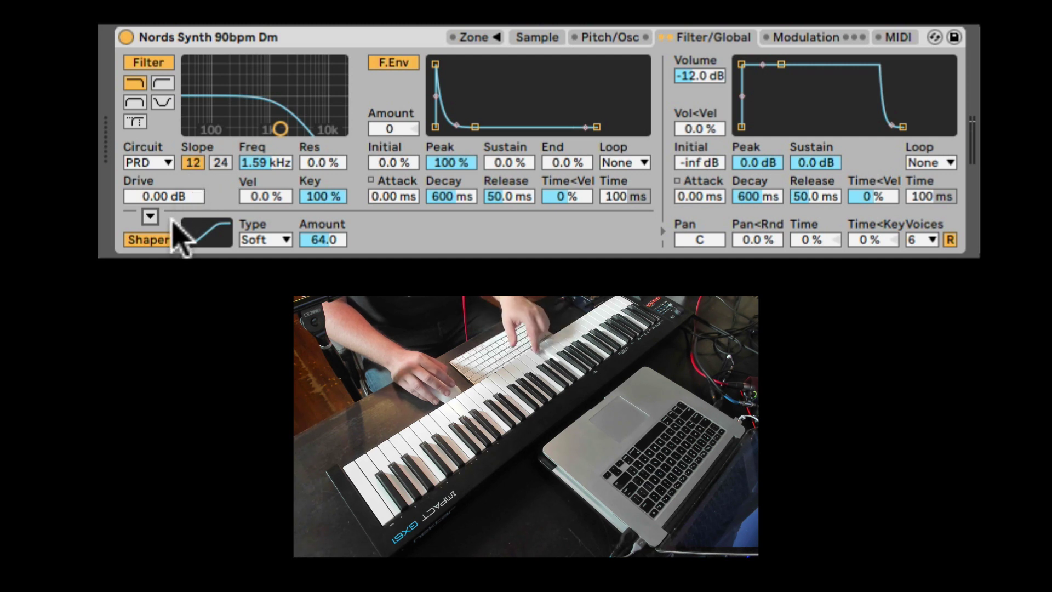
left_click(150, 216)
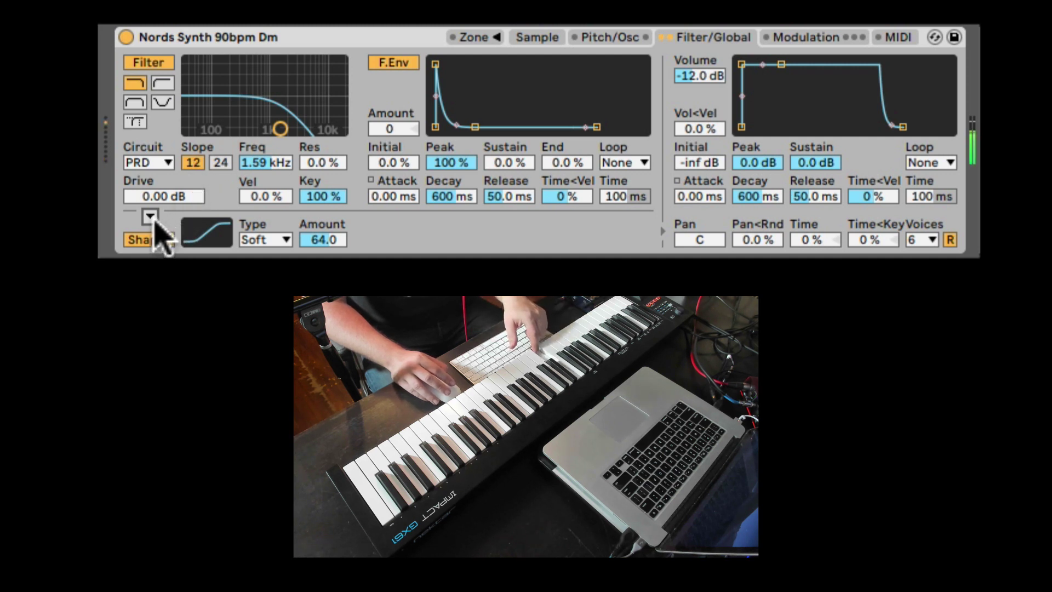
left_click(164, 241)
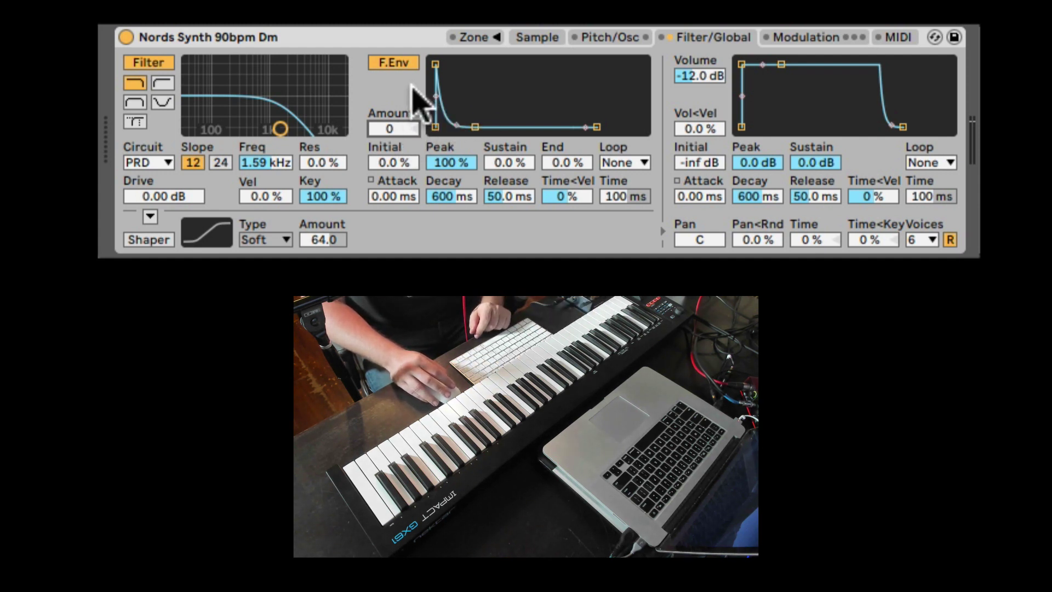
Step: Set F.Env Amount to 72 and lower the cutoff to 244 Hz with 9.1 % resonance
left_click(259, 165)
left_click_drag(400, 127, 399, 101)
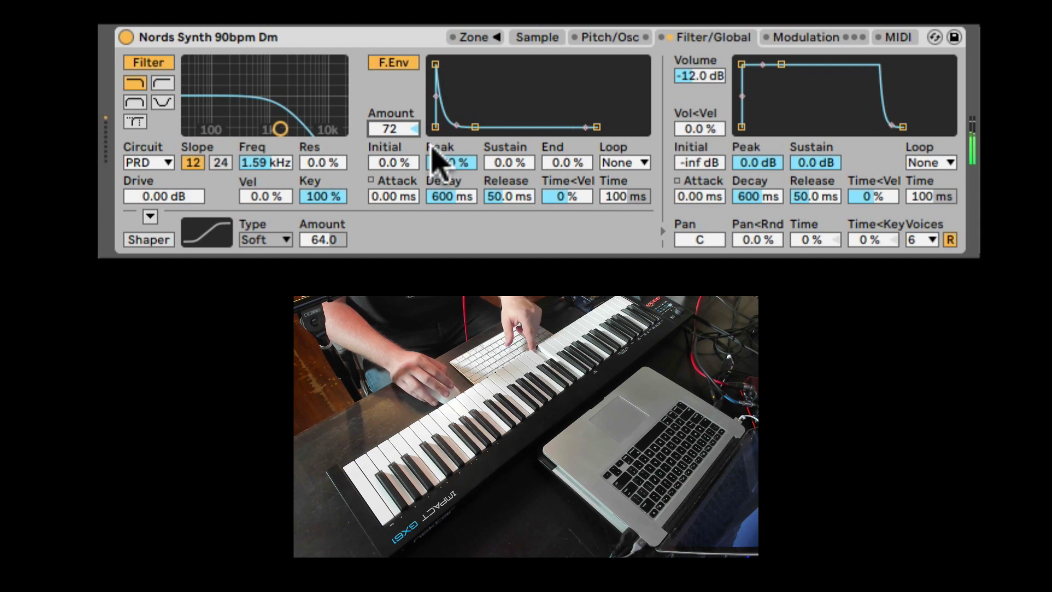
left_click_drag(403, 208, 406, 204)
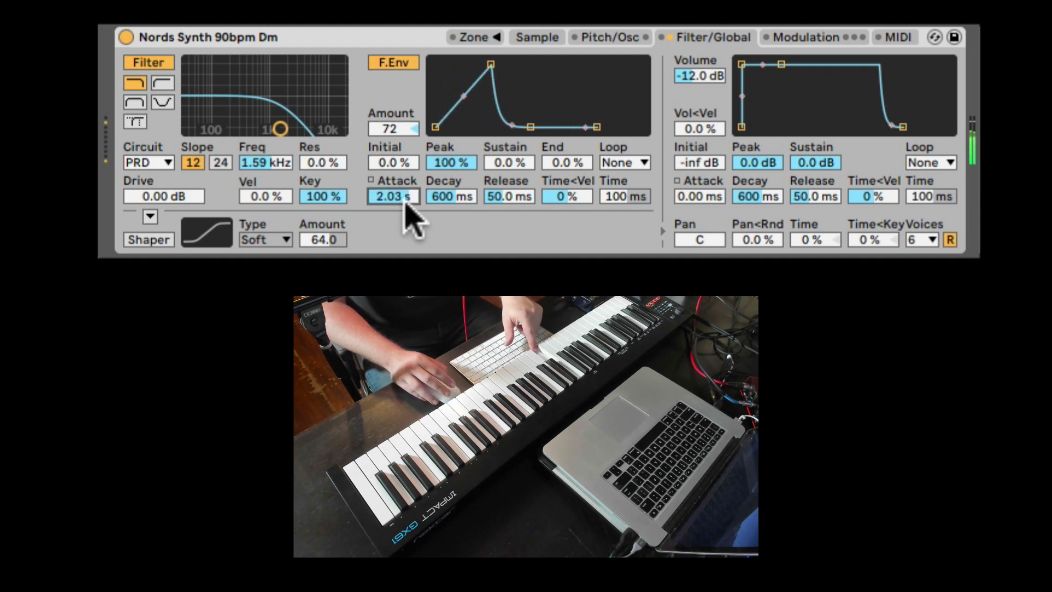
left_click_drag(280, 128, 237, 125)
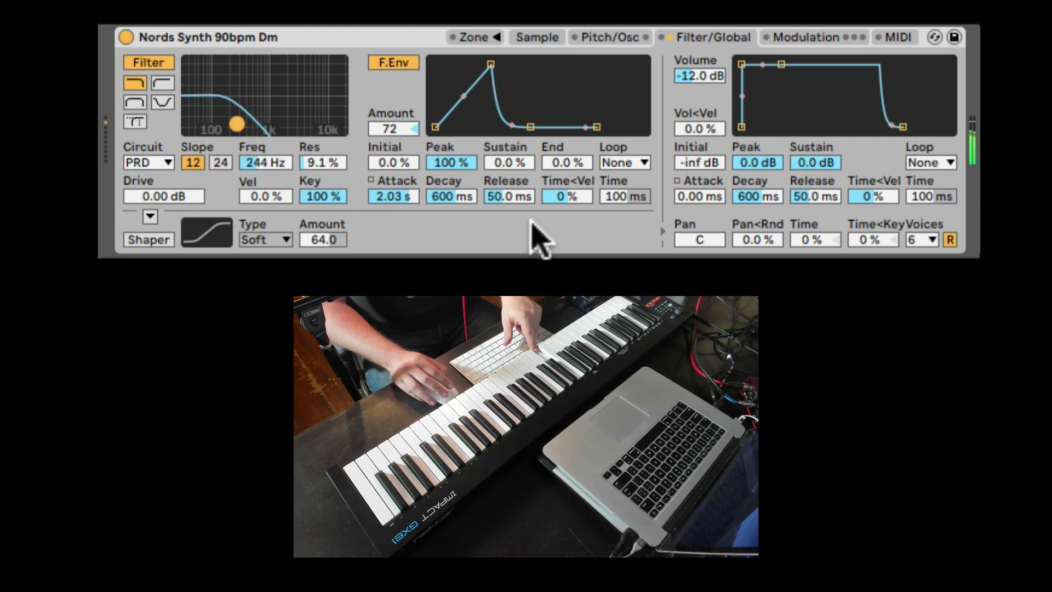
Step: Experiment with the filter envelope's initial level and attack, leaving attack at 0.00 ms
mouse_move(393, 162)
left_mouse_down()
mouse_move(394, 137)
mouse_move(404, 169)
left_mouse_up()
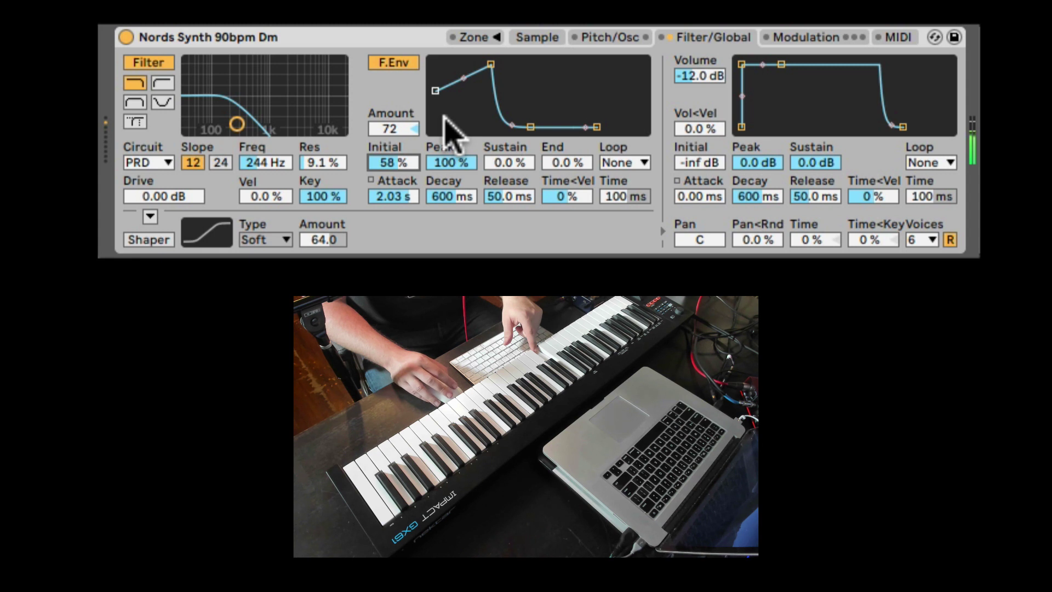
left_click_drag(437, 92, 435, 127)
left_click_drag(489, 65, 451, 96)
mouse_move(485, 126)
left_mouse_down()
mouse_move(486, 104)
mouse_move(483, 120)
left_mouse_up()
Step: Give the filter envelope 35.8 s decay and End 80 %, and stretch the amp release to 4.88 s
left_click_drag(462, 64, 436, 64)
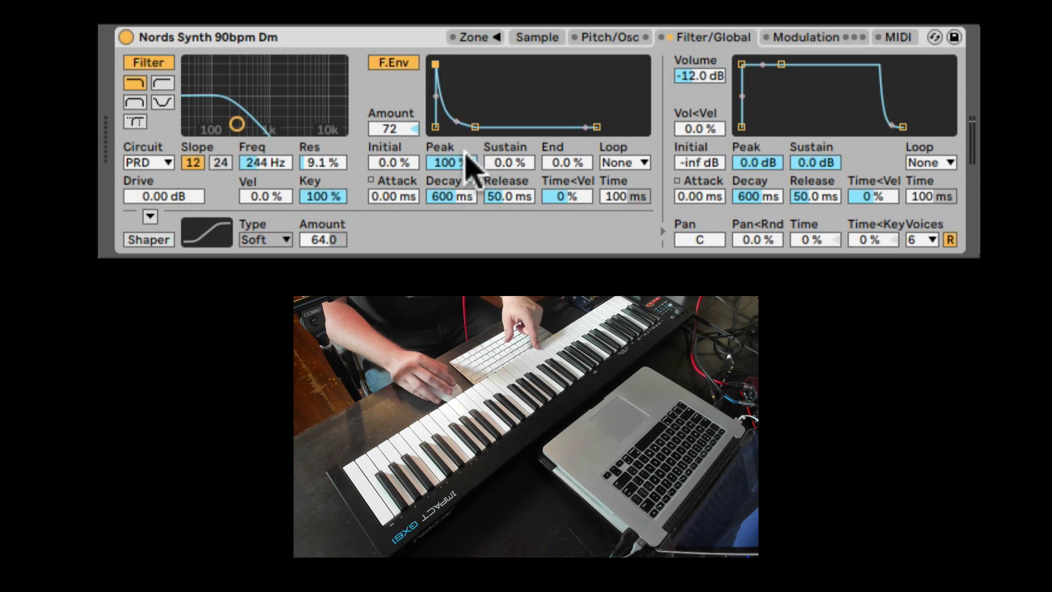
left_click_drag(469, 164, 467, 138)
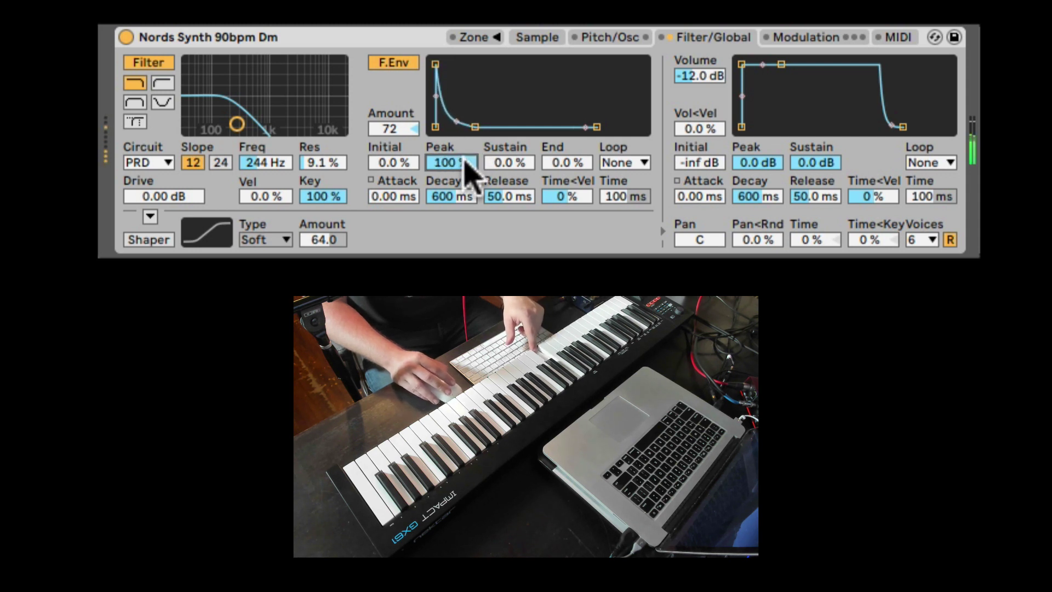
left_click_drag(460, 196, 460, 161)
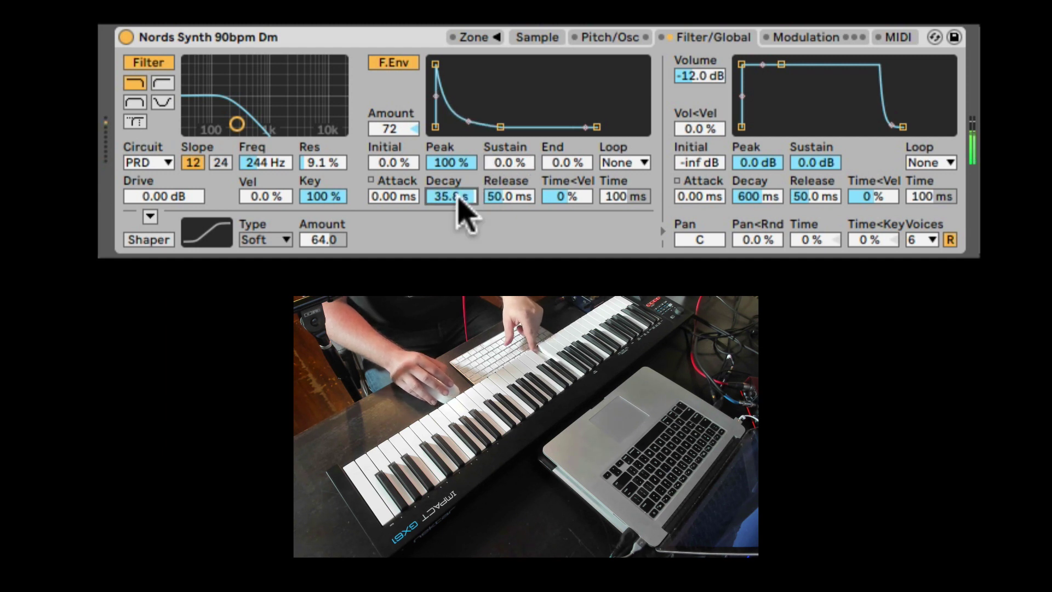
left_click_drag(513, 161, 511, 197)
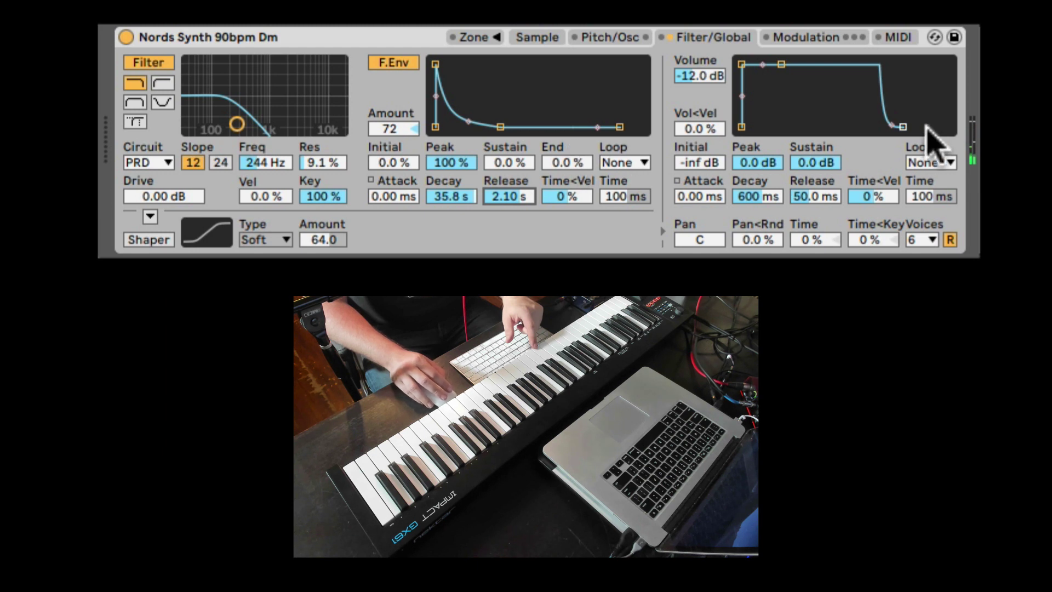
left_click_drag(901, 127, 932, 127)
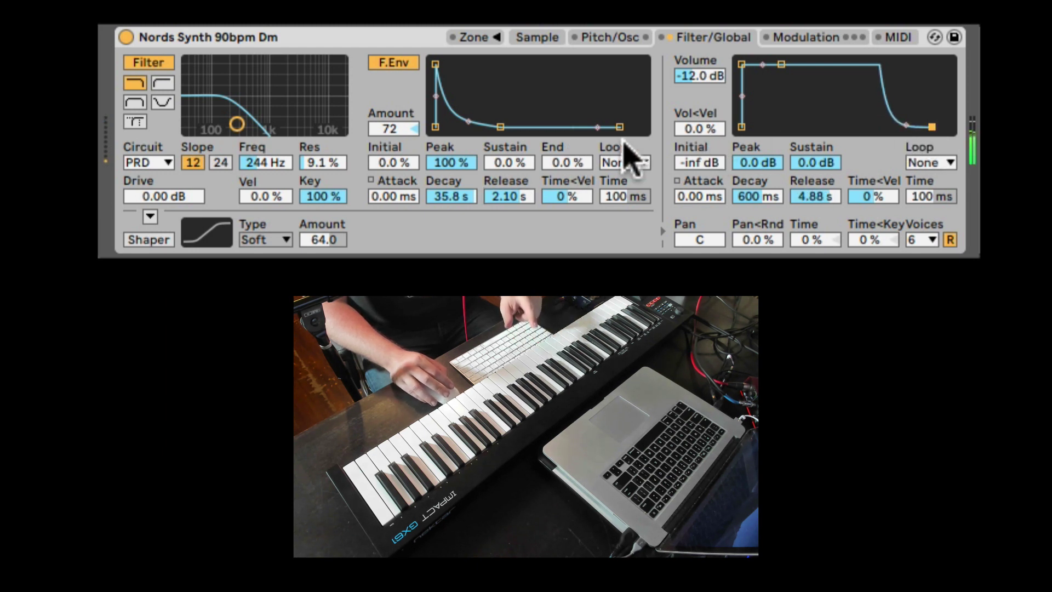
mouse_move(561, 164)
left_mouse_down()
mouse_move(561, 143)
mouse_move(574, 176)
left_mouse_up()
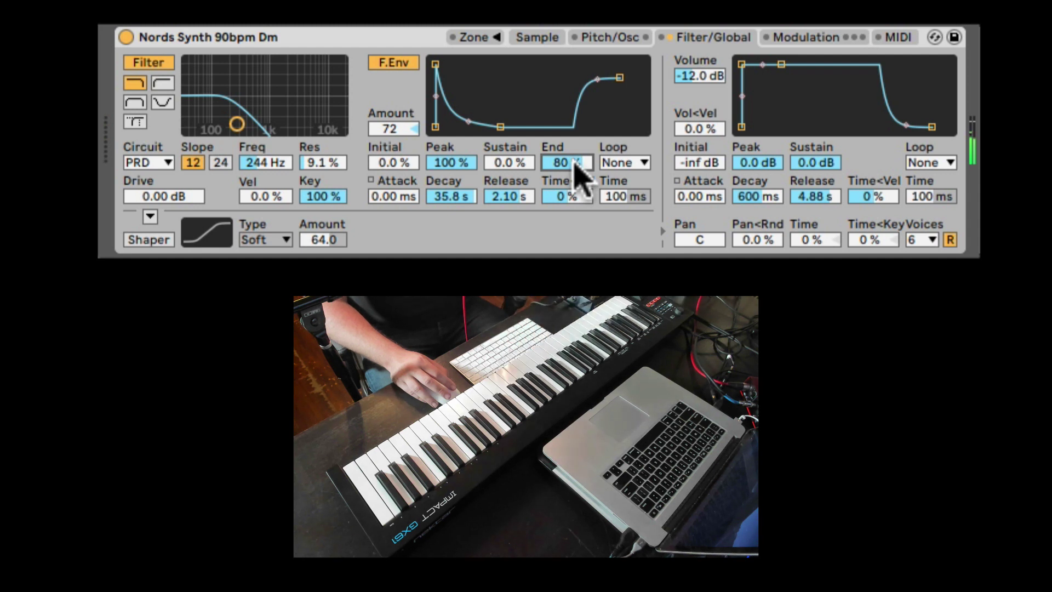
Step: Enter 53 % for the filter envelope End, then drag it down to 0 %
type("53")
key("Return")
left_click_drag(566, 162, 568, 188)
Step: Try Time<Vel at 85 % and -60 %, reset it to 0 %, and show the F.Env Loop choices
left_click(567, 189)
type("85")
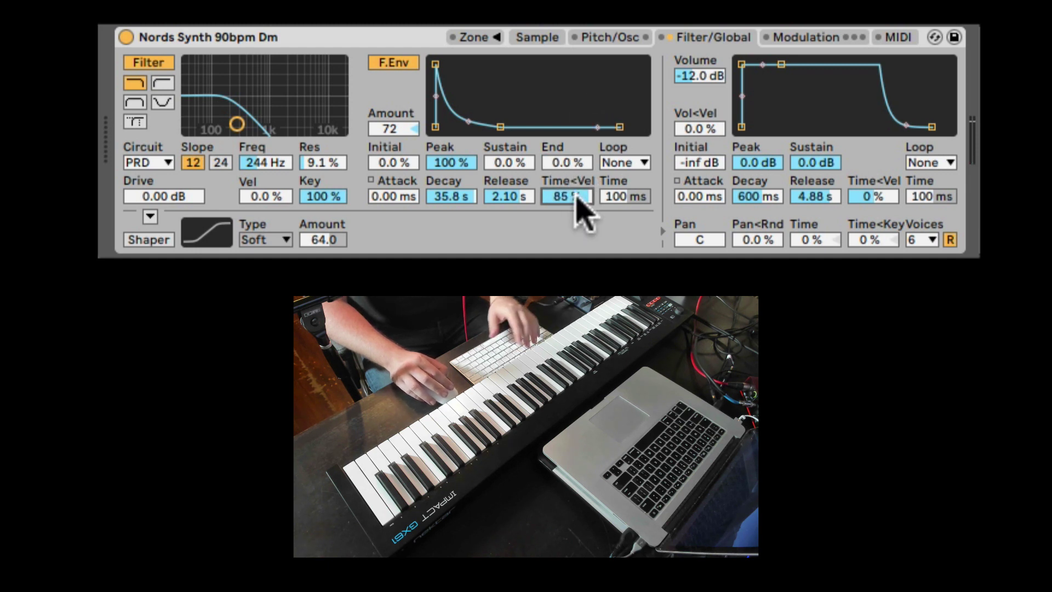
key("Return")
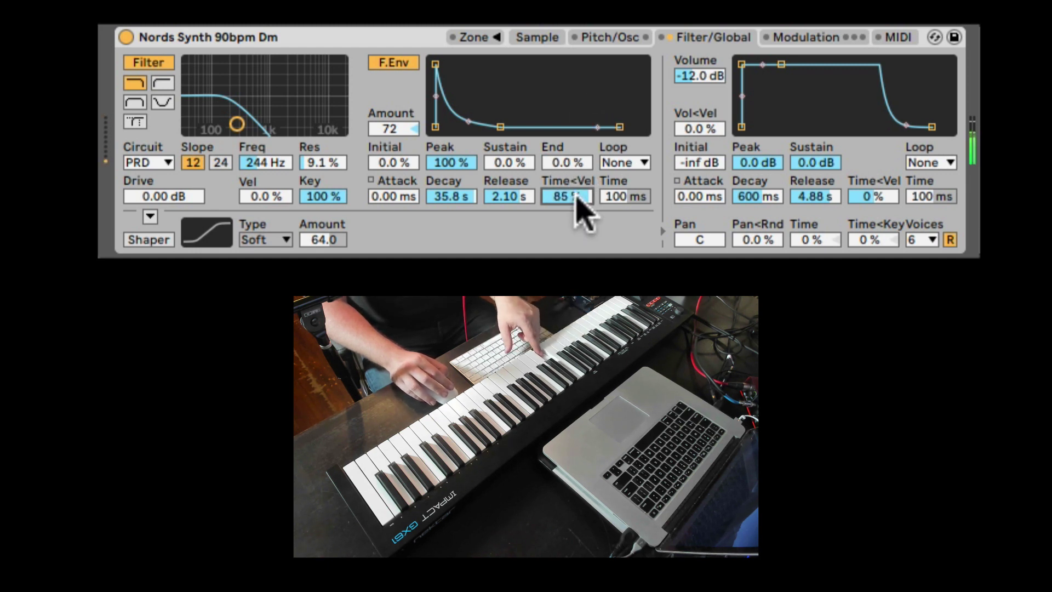
left_click_drag(577, 211, 576, 257)
left_click_drag(575, 197, 575, 200)
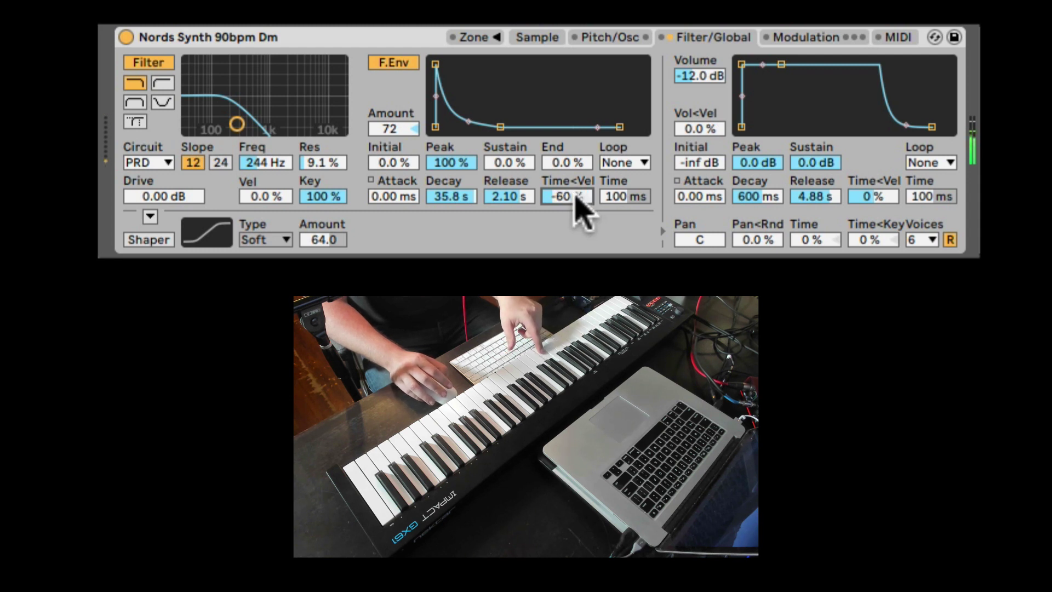
key("Delete")
left_click(621, 164)
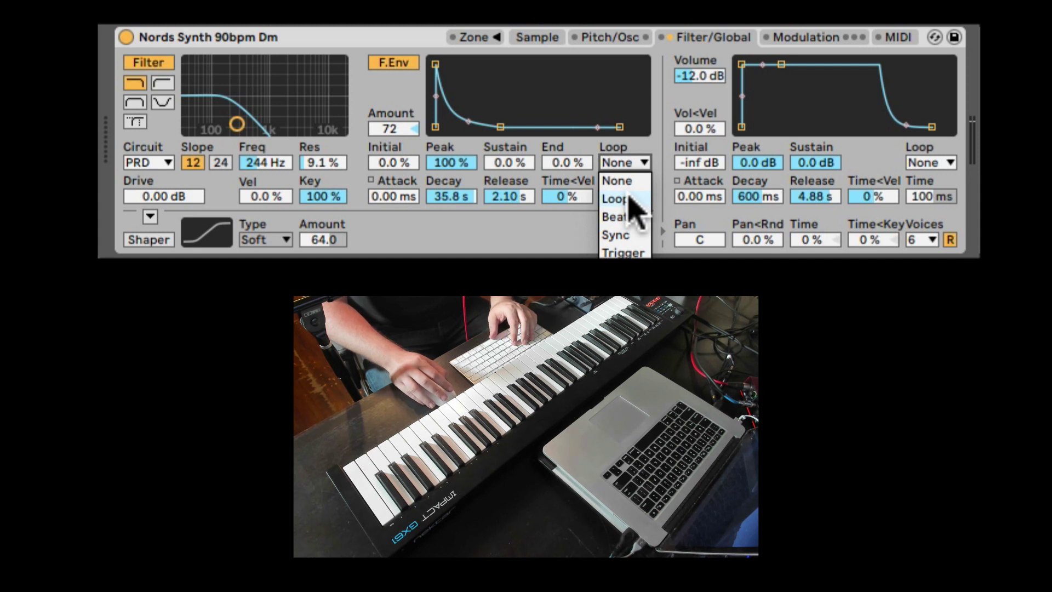
Step: Set the filter envelope decay to 104 ms and release to 1.19 s, with Loop set to None
left_click(619, 198)
mouse_move(520, 196)
left_mouse_down()
mouse_move(520, 219)
mouse_move(516, 206)
left_mouse_up()
left_click_drag(455, 197, 455, 249)
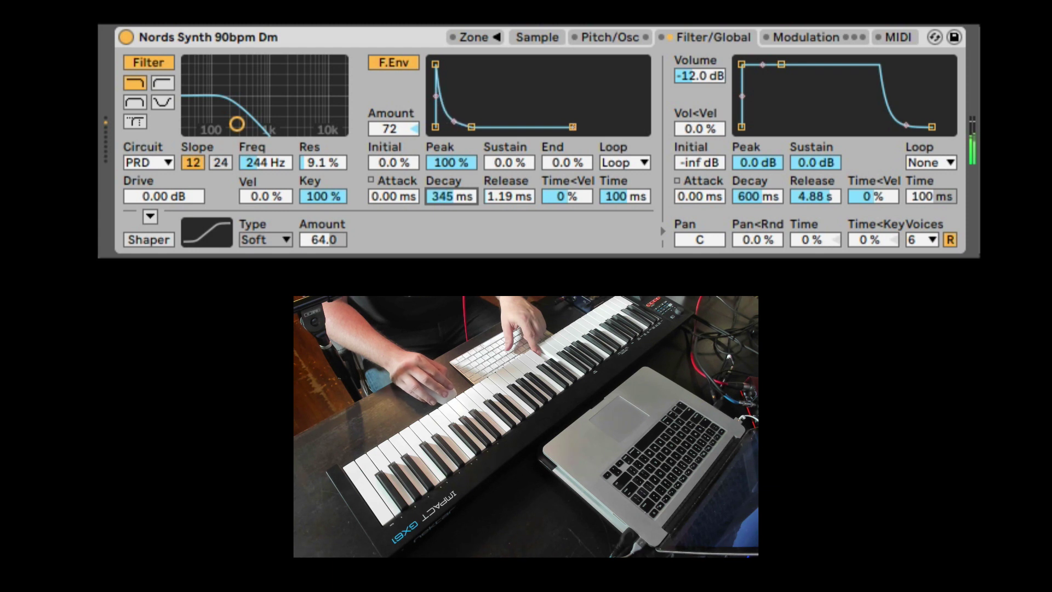
mouse_move(463, 197)
left_mouse_down()
mouse_move(463, 175)
mouse_move(463, 219)
mouse_move(462, 195)
left_mouse_up()
left_click(625, 163)
left_click(628, 176)
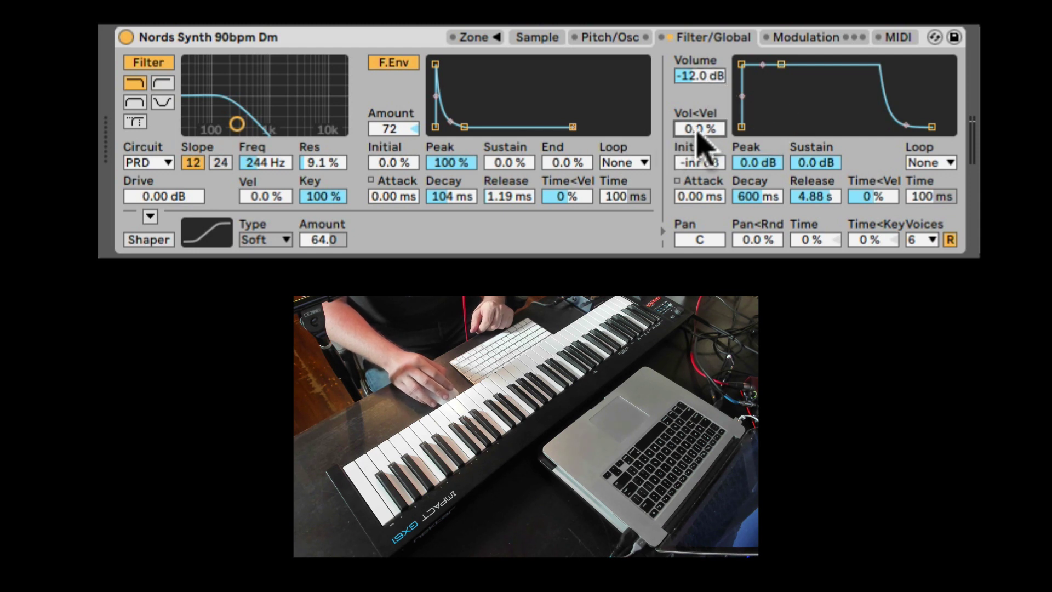
Step: Try a Vol<Vel velocity response, return it to 0 %, and raise the amp envelope's Initial level
left_click_drag(702, 131, 701, 107)
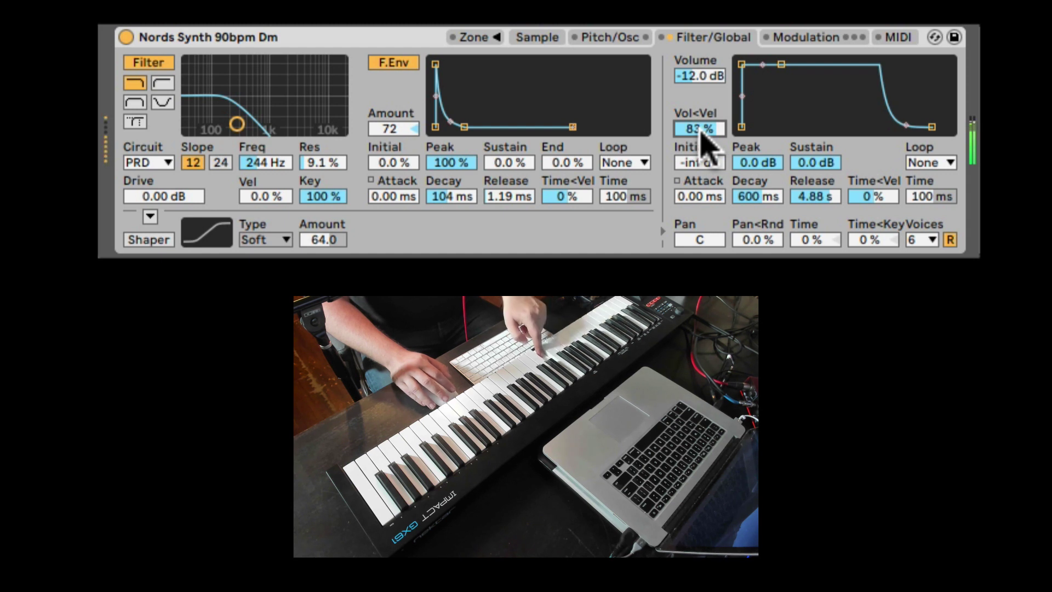
left_click_drag(700, 138, 701, 189)
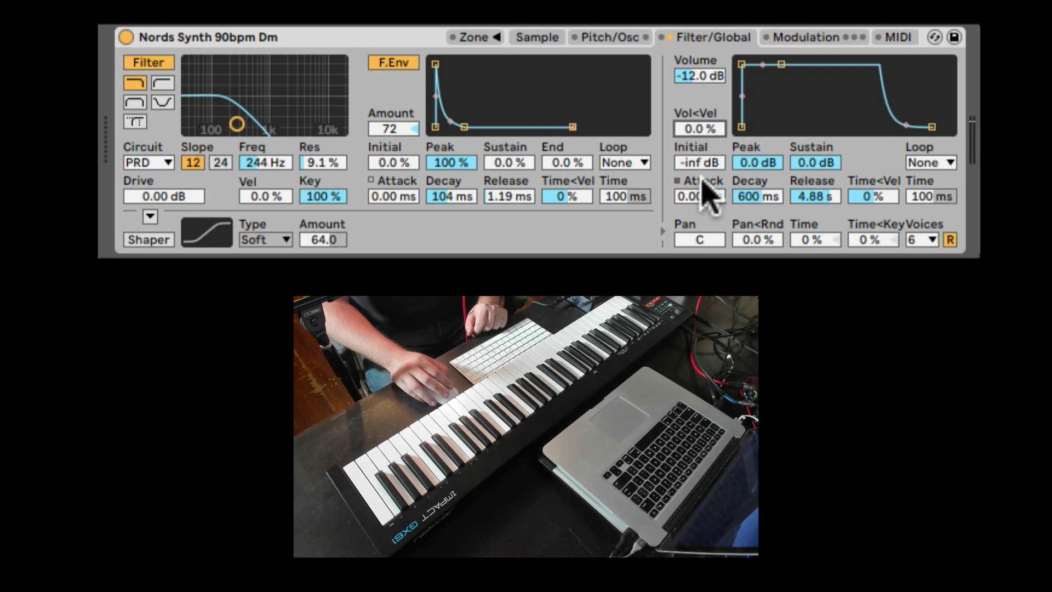
left_click_drag(700, 163, 701, 143)
Step: Set amp decay to 2.49 s, release to 579 ms, and attack to 32.4 ms at -2.3 dB peak
left_click_drag(707, 196, 746, 159)
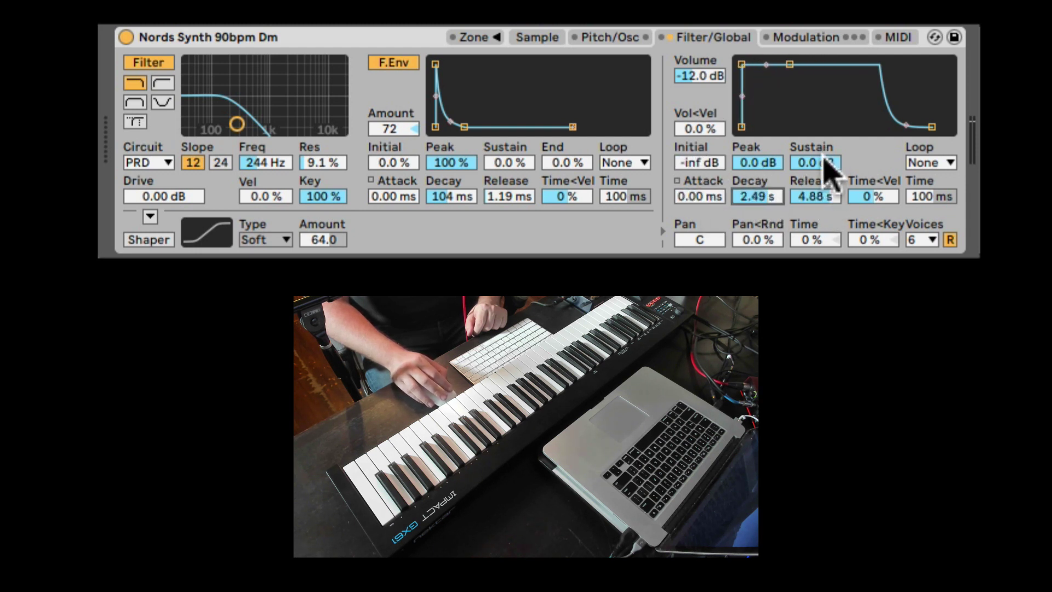
mouse_move(821, 163)
left_mouse_down()
mouse_move(822, 181)
mouse_move(822, 163)
left_mouse_up()
left_click_drag(817, 196, 758, 172)
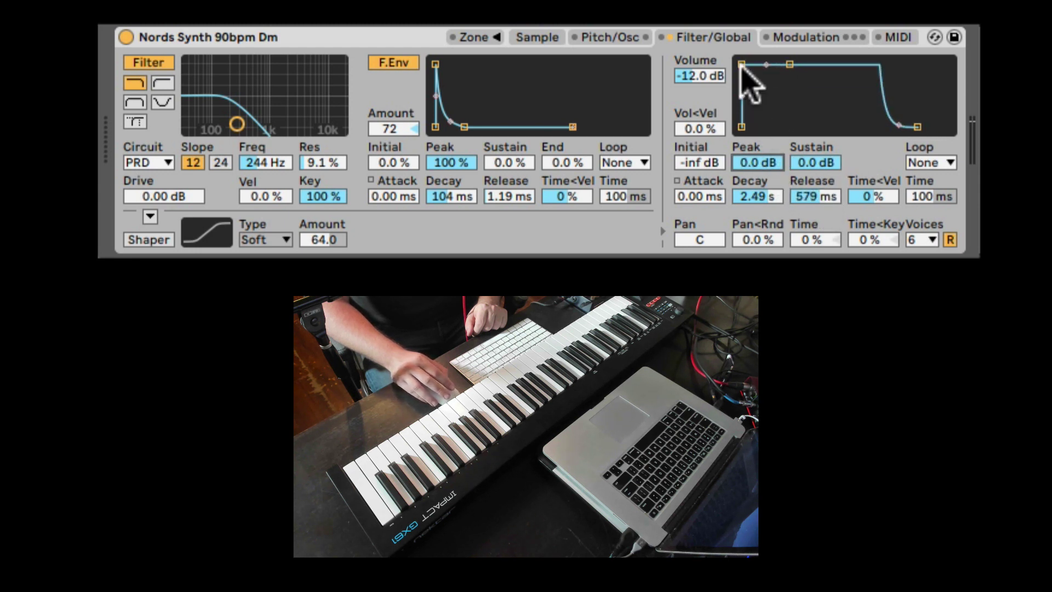
left_click_drag(741, 68, 759, 103)
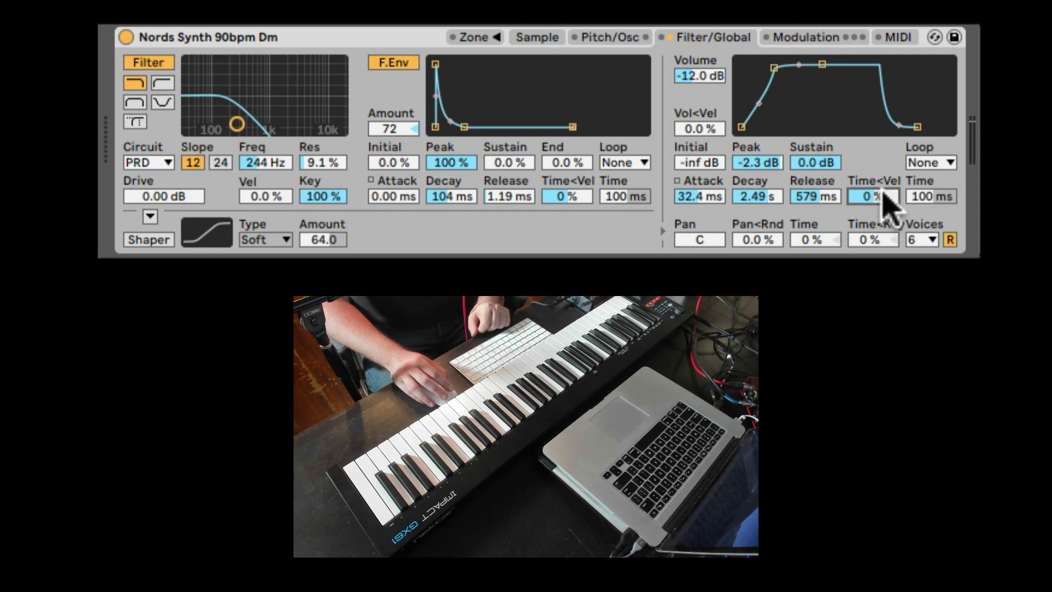
Step: Bring the amp peak back to 0.0 dB with an instant 0.00 ms attack
left_click_drag(880, 199, 880, 161)
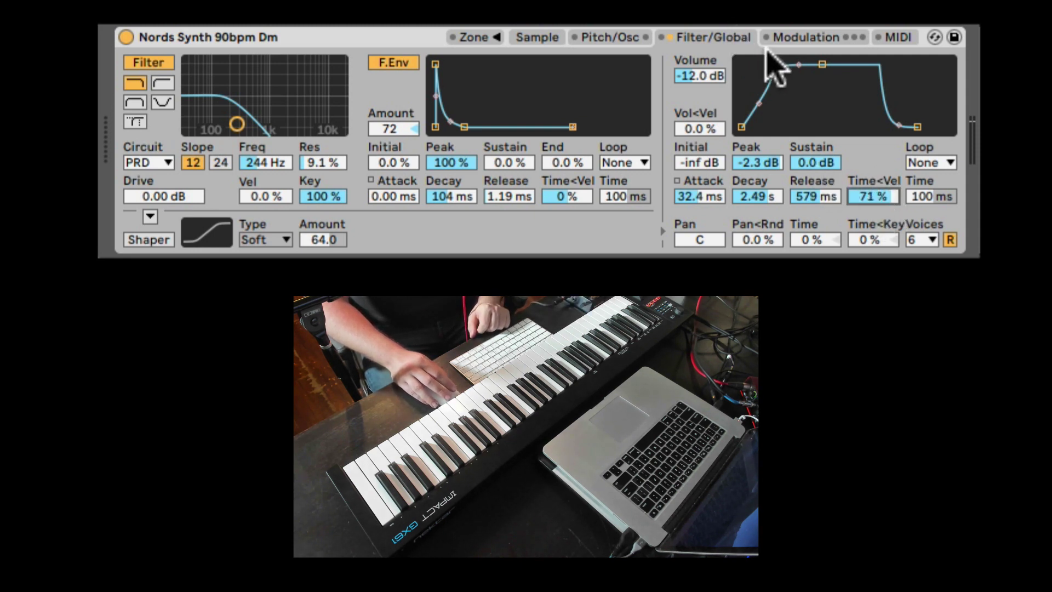
left_click_drag(775, 66, 741, 64)
mouse_move(883, 197)
left_mouse_down()
mouse_move(882, 186)
mouse_move(876, 199)
left_mouse_up()
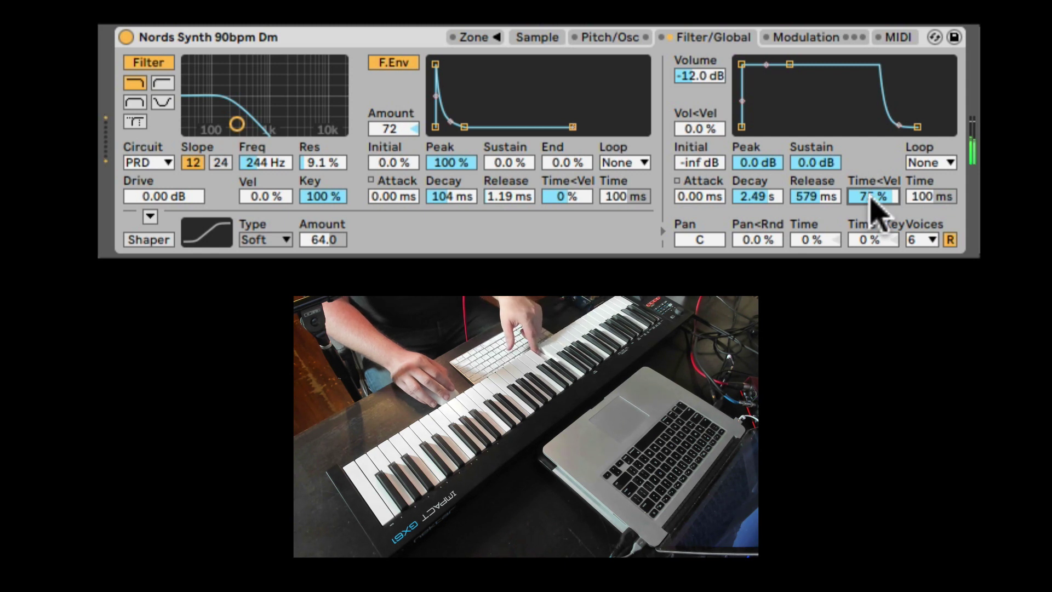
Step: Set amp decay to 33.6 s with full 0.0 dB sustain, and reset Time<Vel to 0 %
left_click_drag(790, 64, 779, 127)
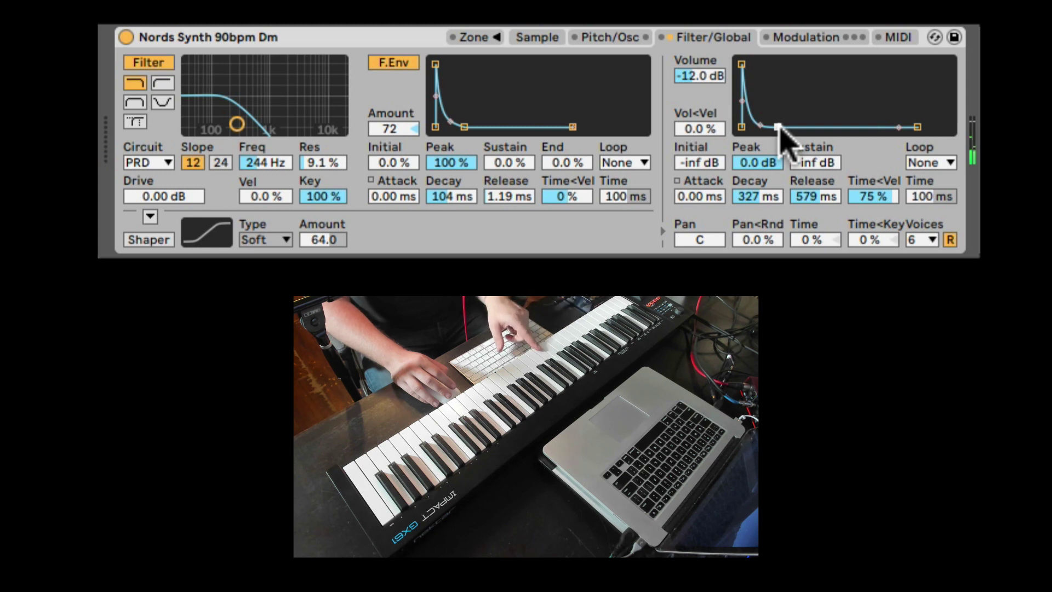
mouse_move(880, 197)
left_mouse_down()
mouse_move(880, 219)
mouse_move(890, 211)
left_mouse_up()
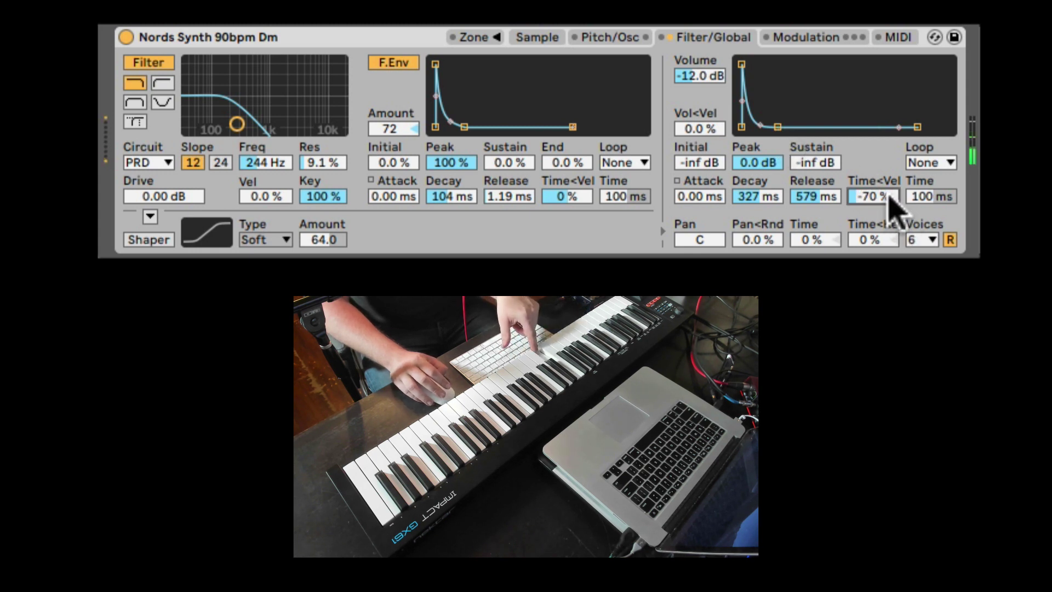
left_click_drag(778, 126, 806, 64)
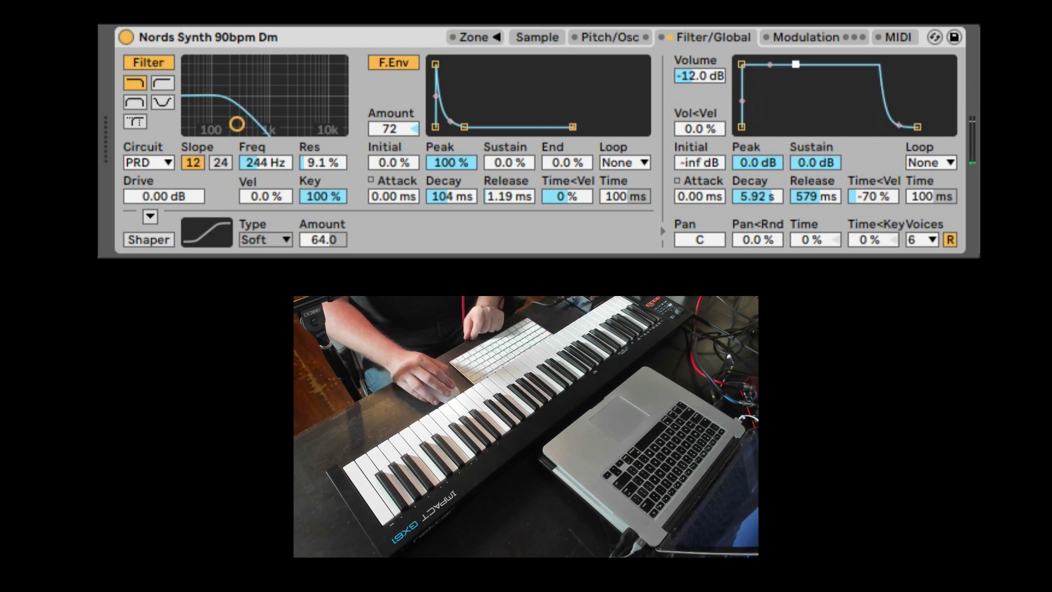
key("Delete")
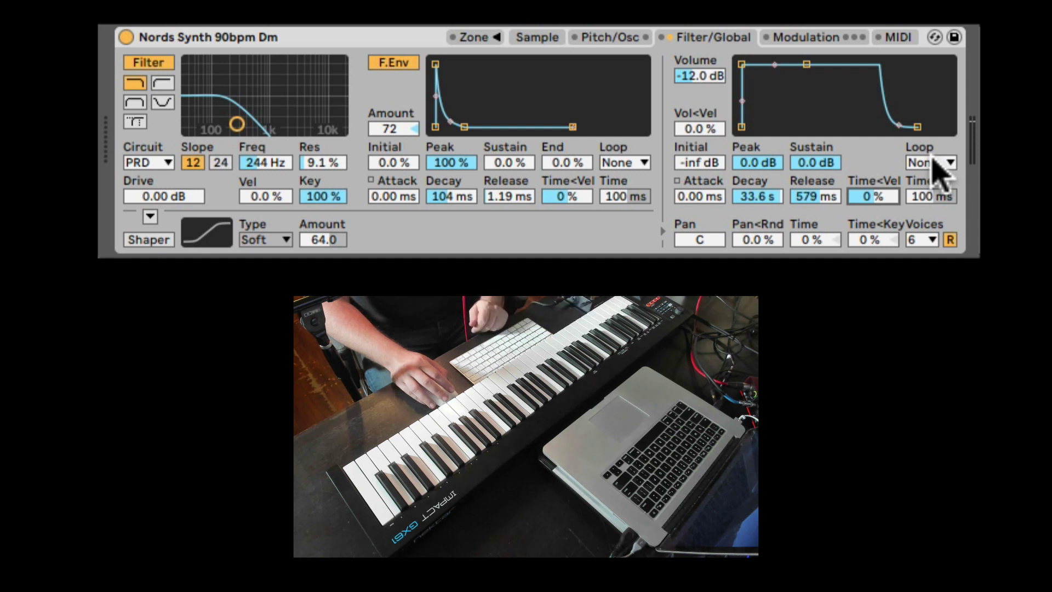
left_click(701, 239)
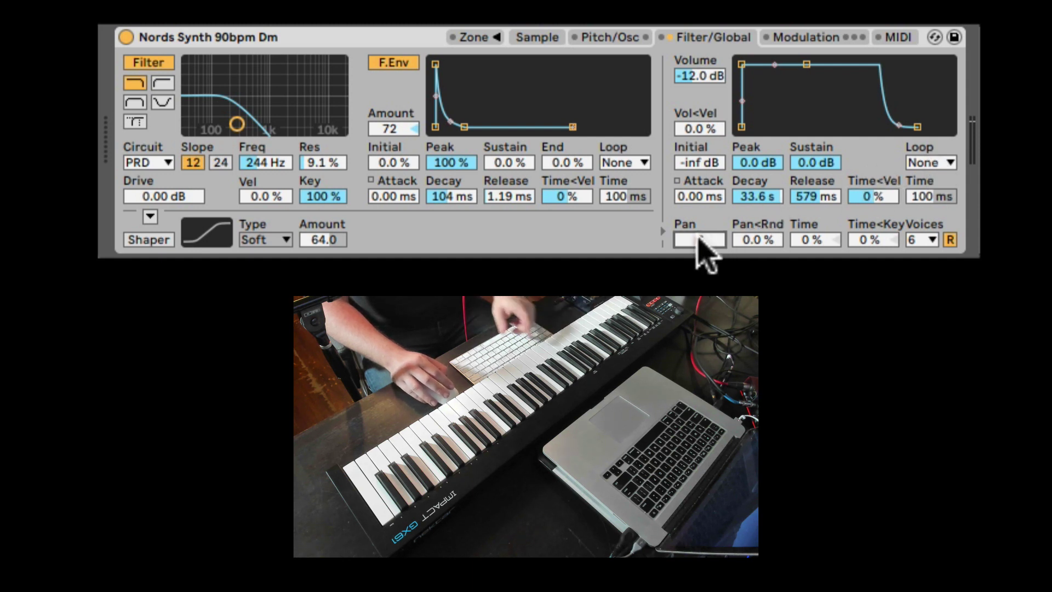
left_click_drag(703, 239, 703, 212)
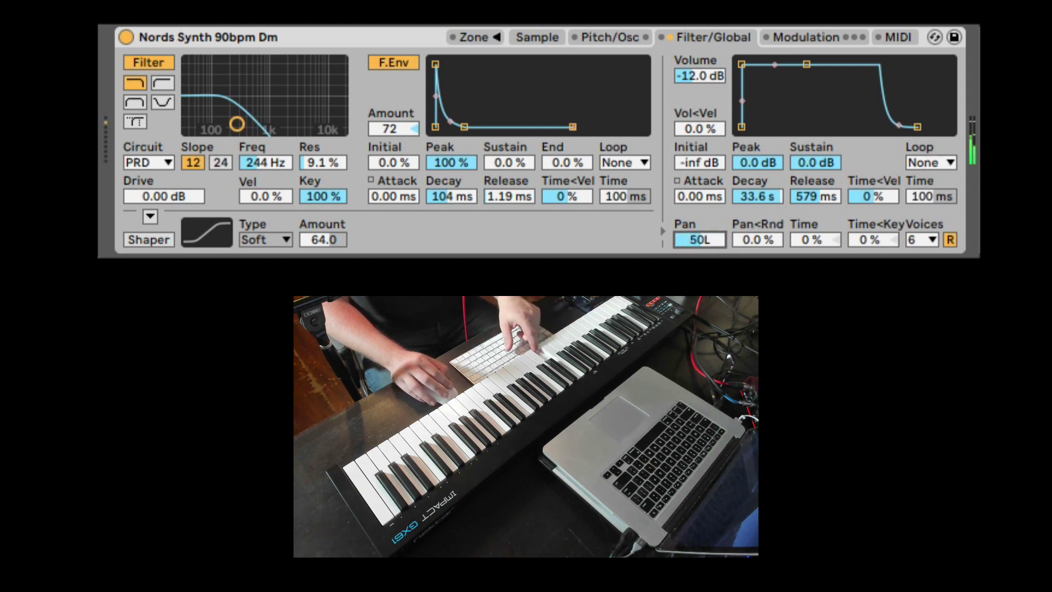
left_click(756, 240)
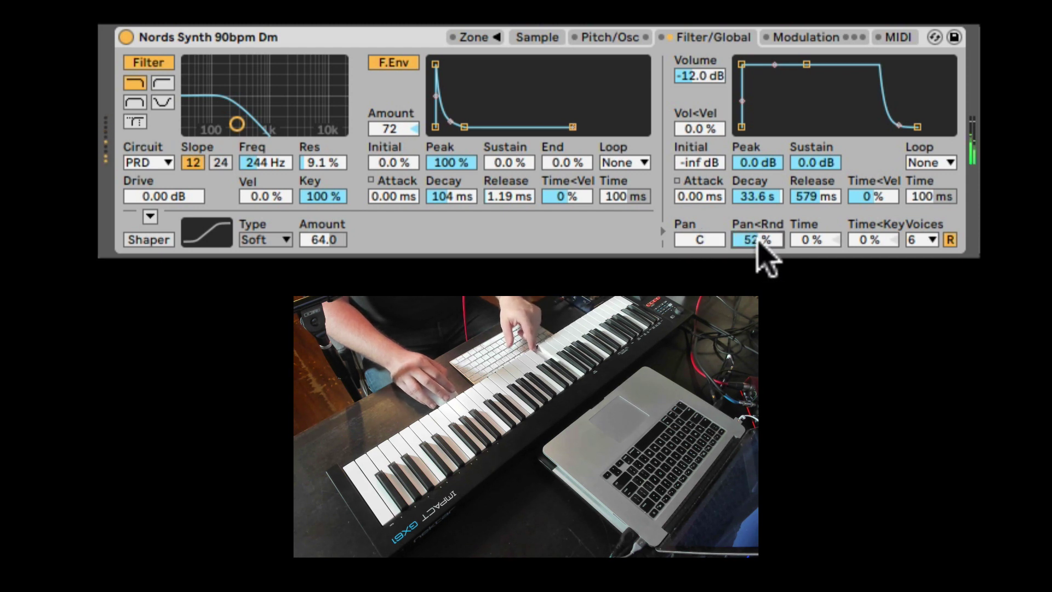
key("Delete")
left_click(805, 241)
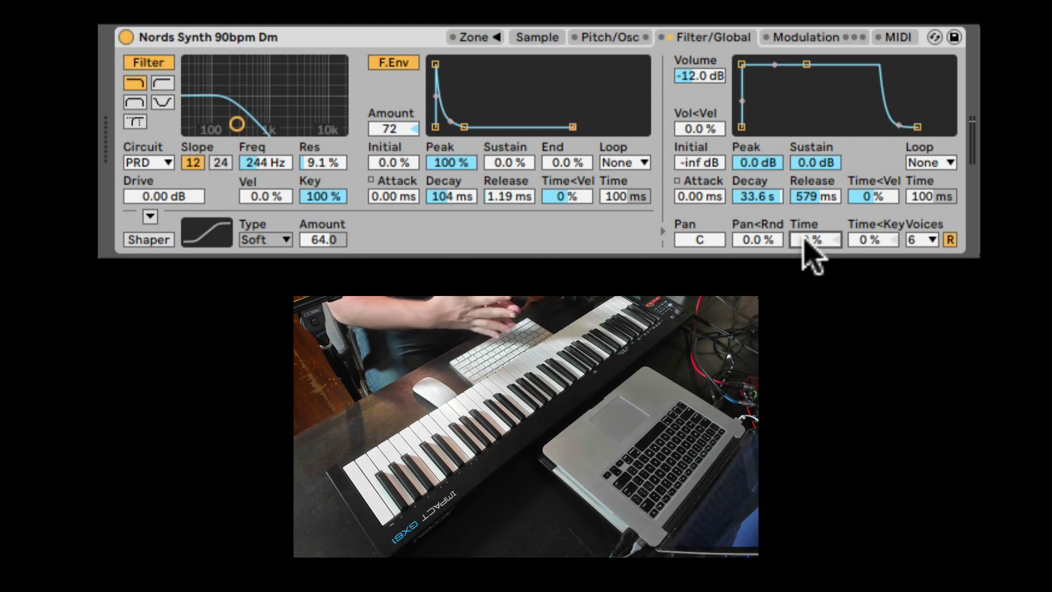
left_click_drag(803, 239, 803, 132)
left_click_drag(810, 242, 809, 296)
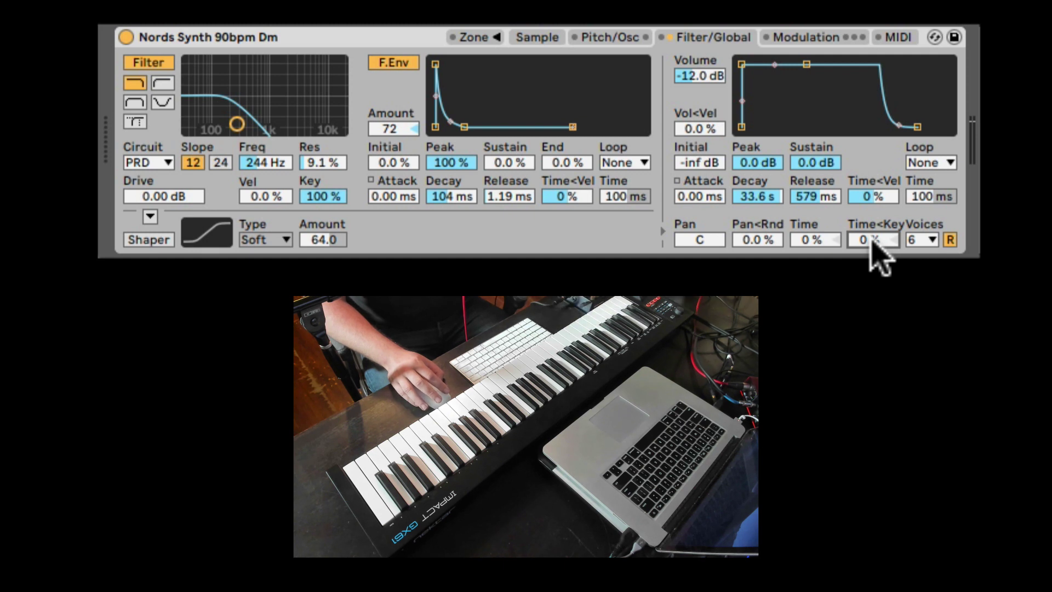
left_click_drag(871, 241, 871, 212)
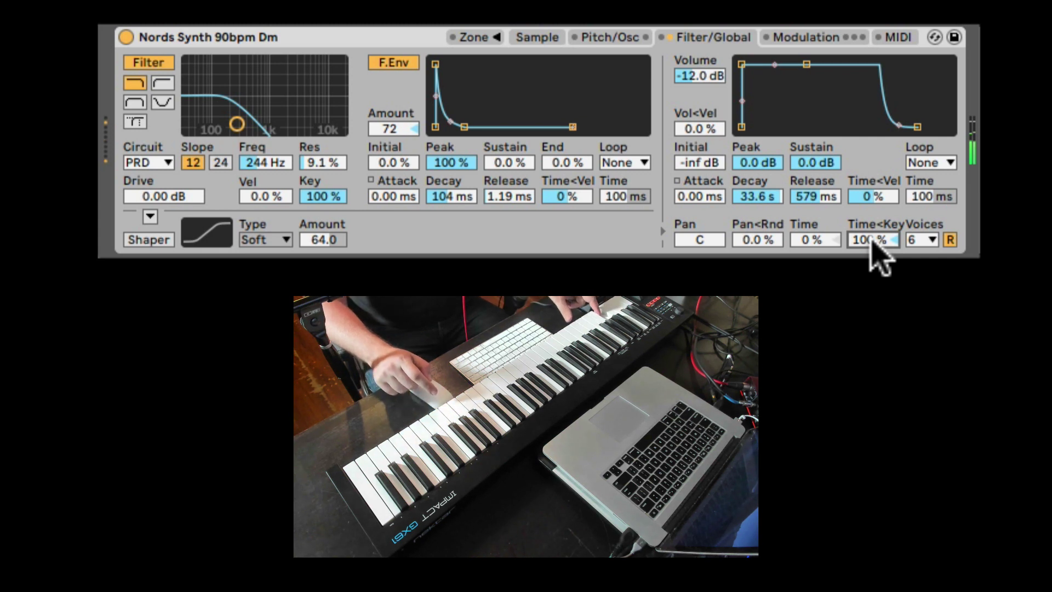
mouse_move(871, 241)
left_mouse_down()
mouse_move(871, 263)
mouse_move(871, 241)
left_mouse_up()
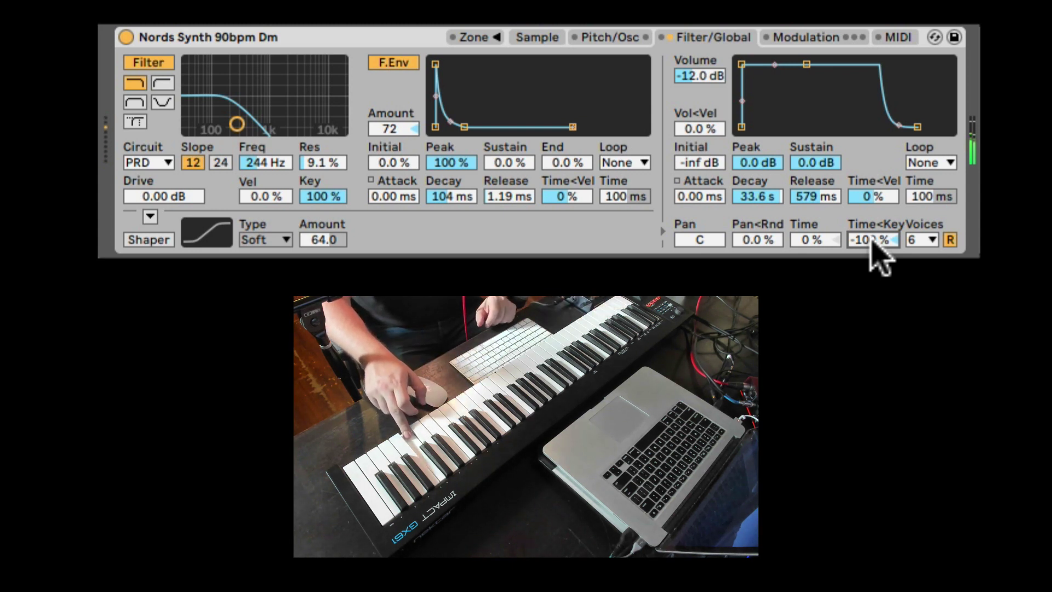
key("Delete")
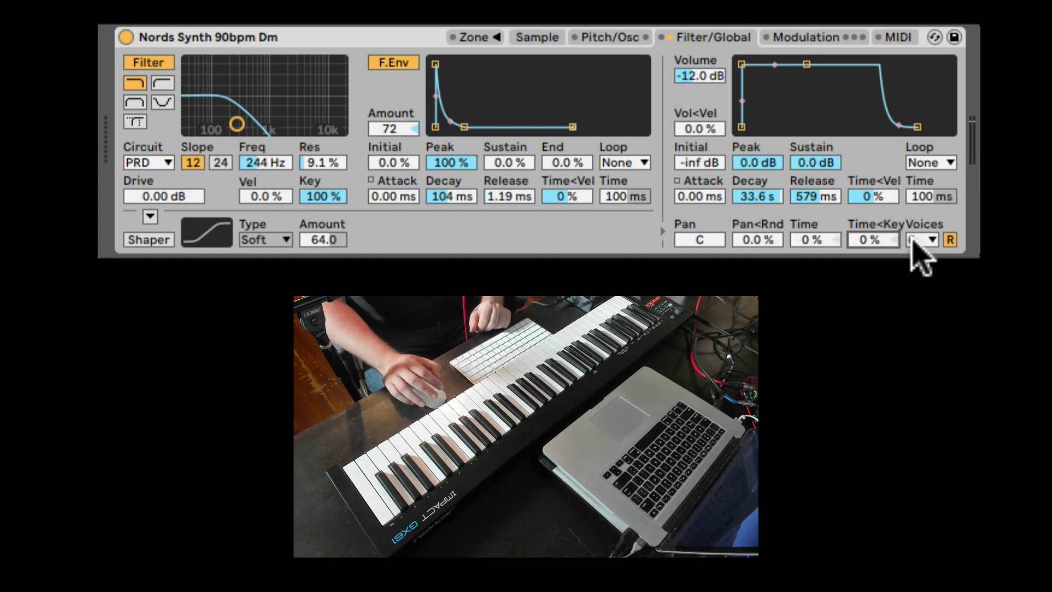
left_click(911, 240)
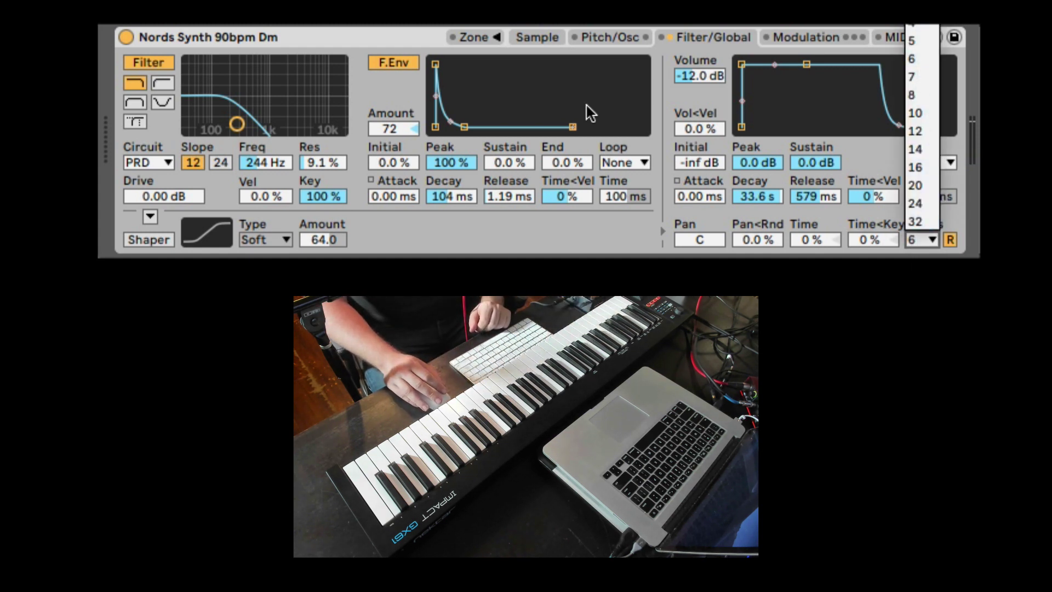
left_click(953, 218)
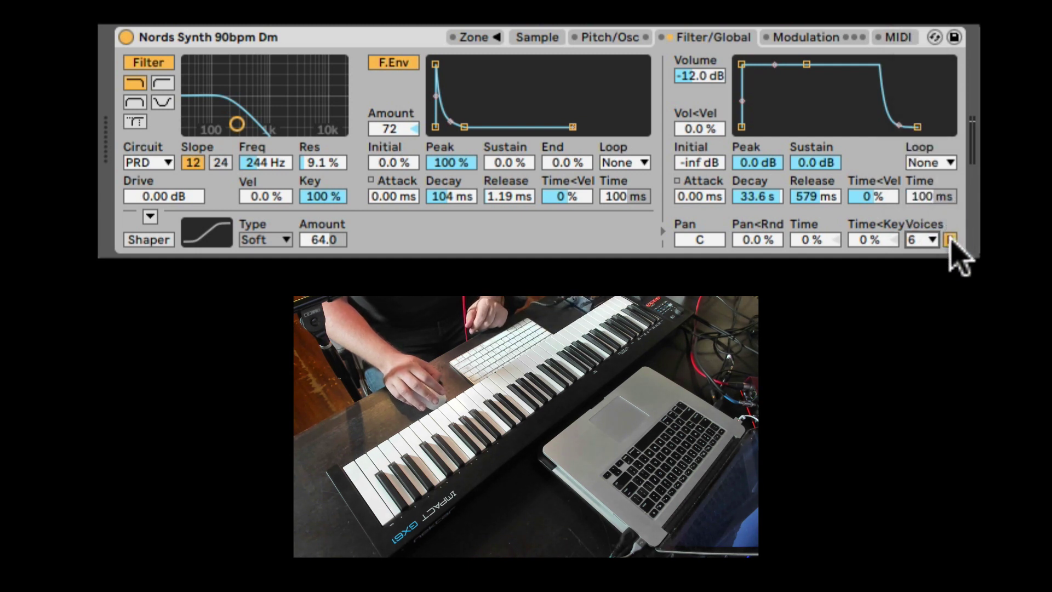